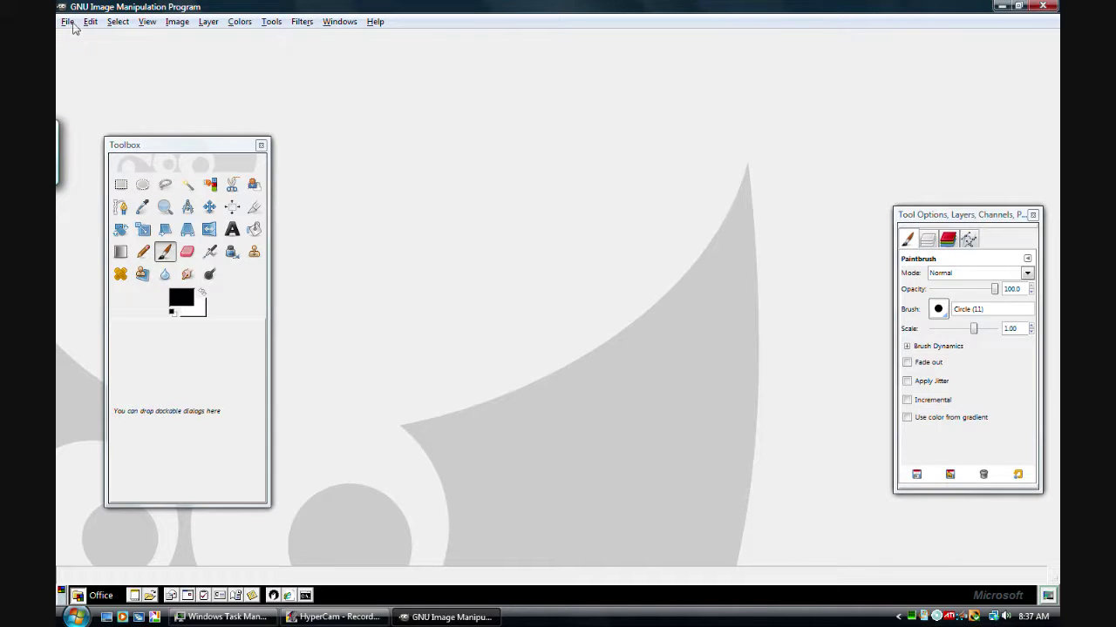
Create a new white 640x400 image with the default settings
{"action": "left_click", "coordinate": [70, 22]}
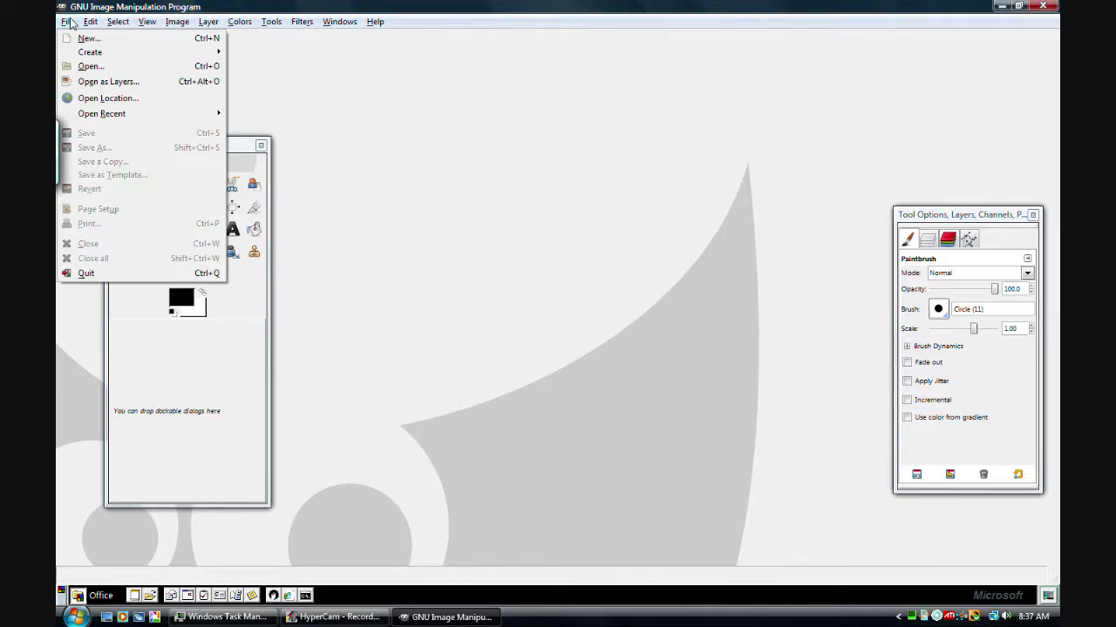
{"action": "left_click", "coordinate": [90, 39]}
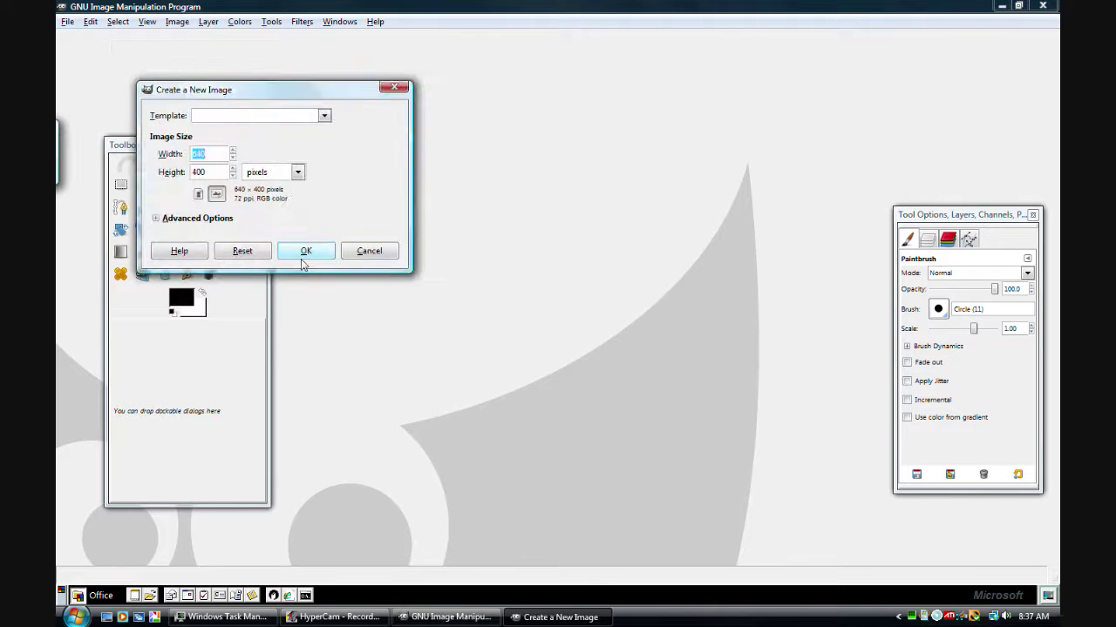
{"action": "left_click", "coordinate": [297, 253]}
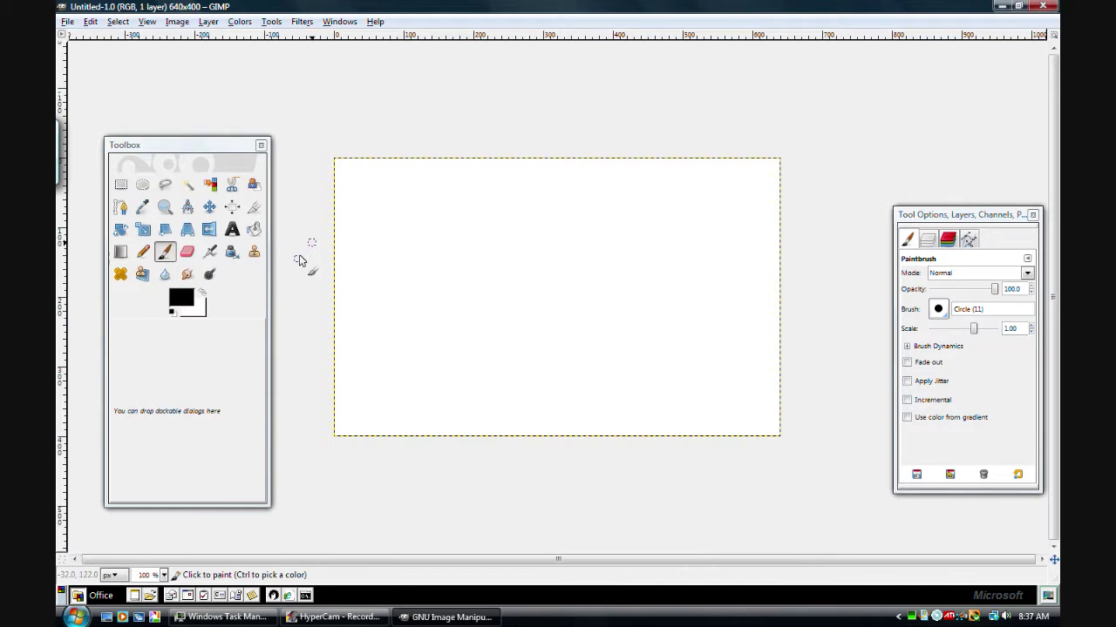
Create a second 640x400 image filled with transparency, then minimize it
{"action": "left_click", "coordinate": [68, 21]}
{"action": "left_click", "coordinate": [87, 38]}
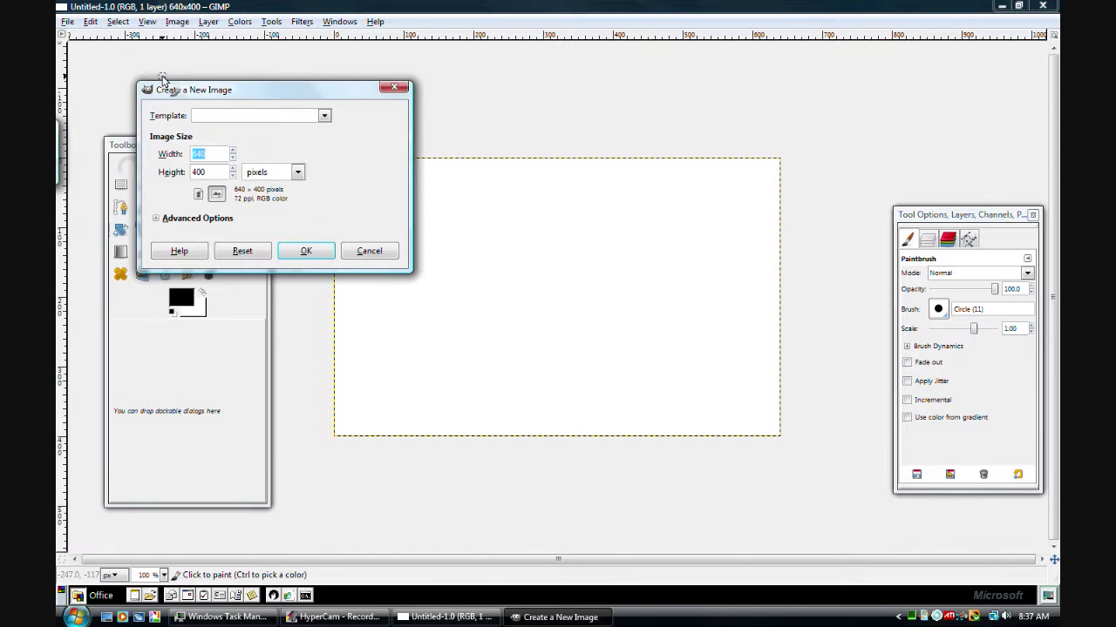
{"action": "left_click", "coordinate": [163, 219]}
{"action": "left_click", "coordinate": [391, 294]}
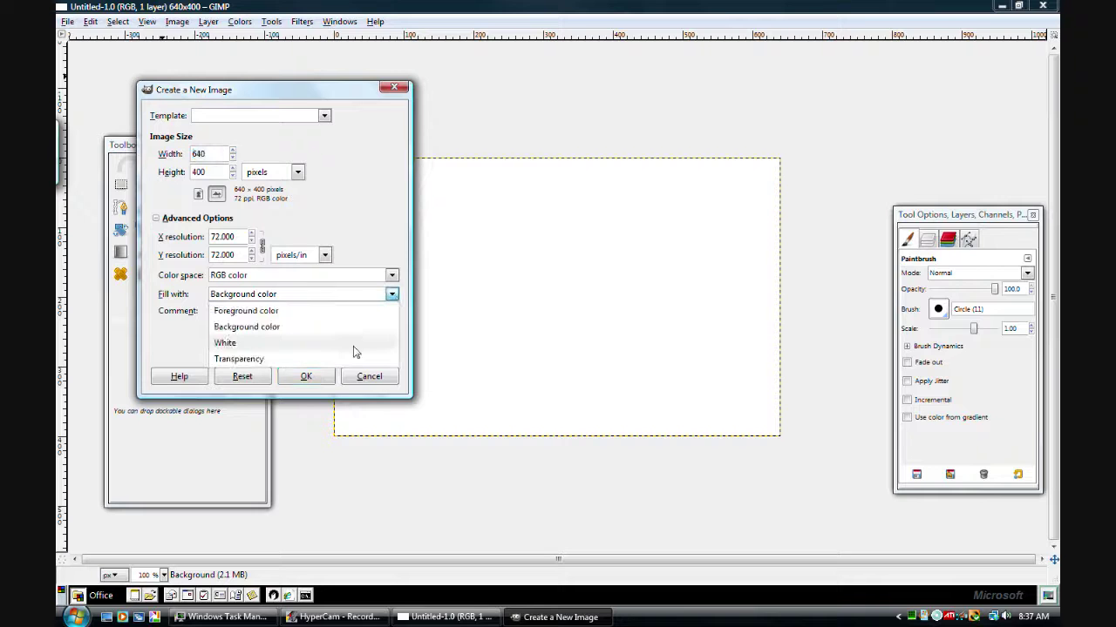
{"action": "left_click", "coordinate": [288, 359]}
{"action": "left_click", "coordinate": [306, 376]}
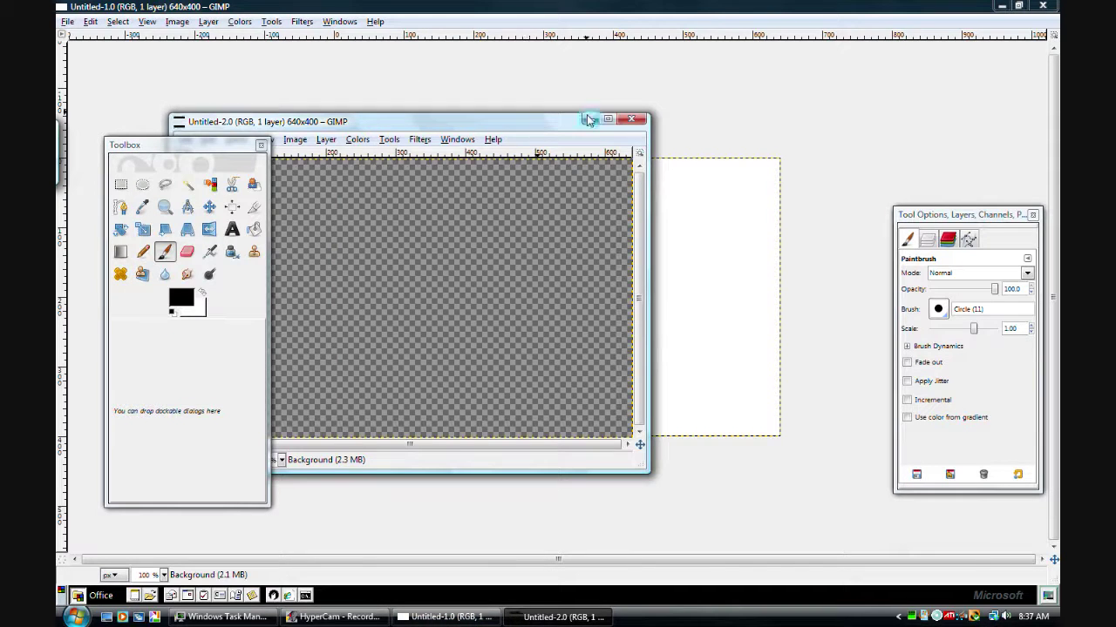
{"action": "left_click", "coordinate": [589, 122]}
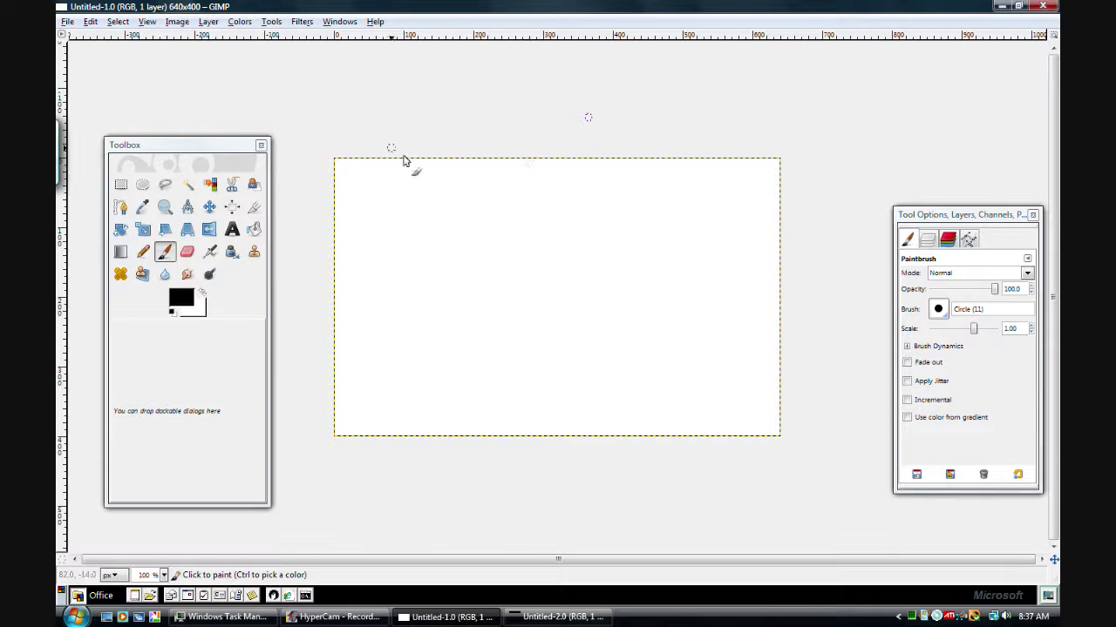
Render Solid Noise on the white canvas with X and Y size 16 and a new seed
{"action": "left_click", "coordinate": [305, 22]}
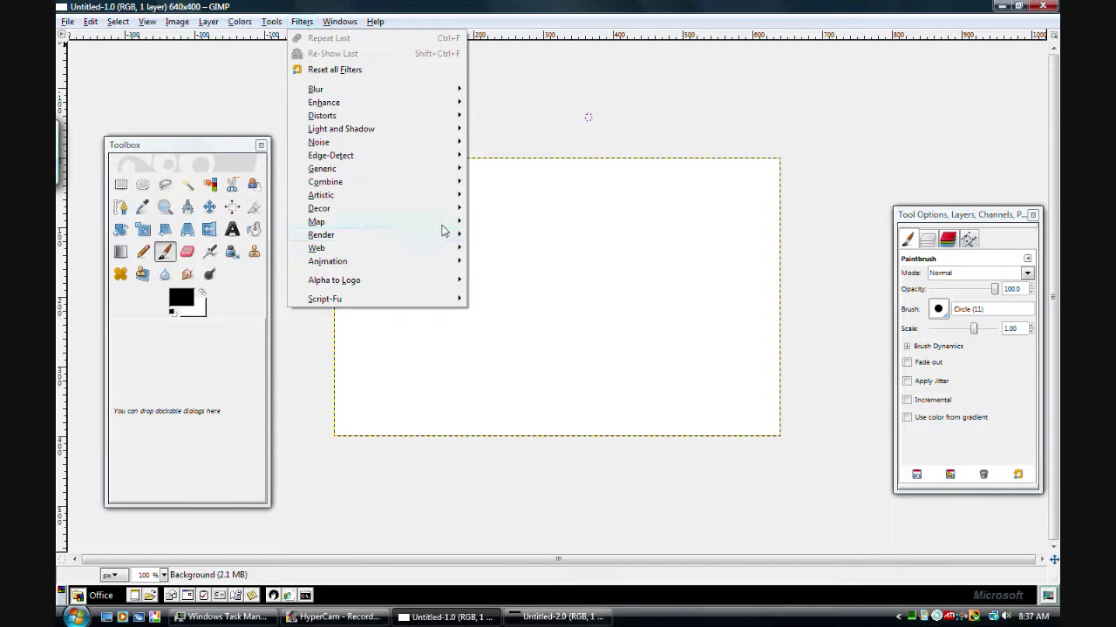
{"action": "mouse_move", "coordinate": [451, 237]}
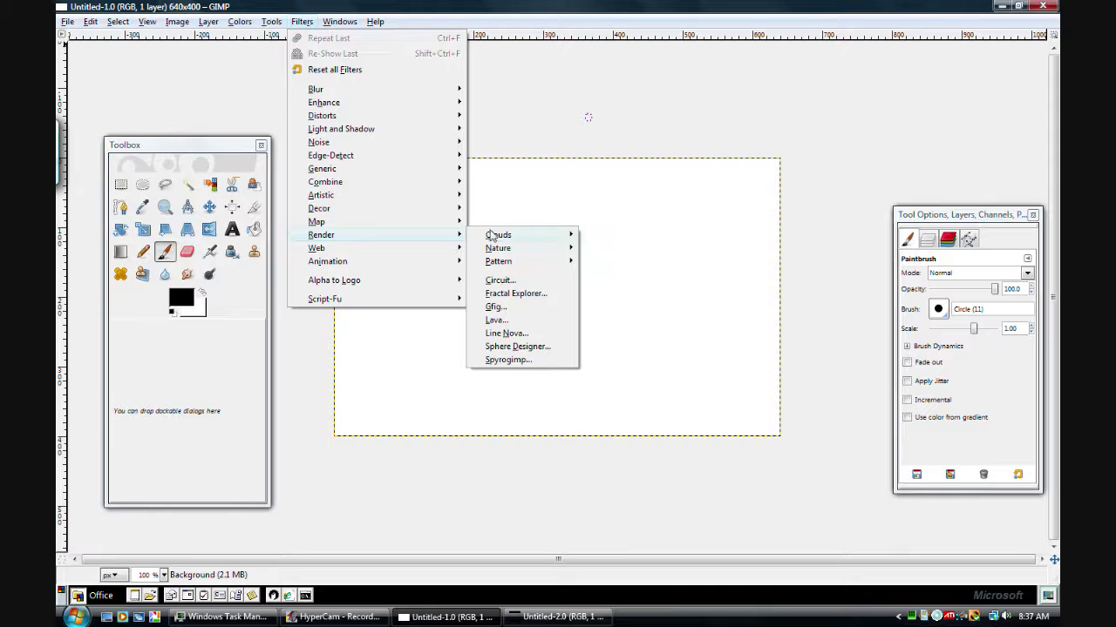
{"action": "mouse_move", "coordinate": [495, 235]}
{"action": "left_click", "coordinate": [648, 261]}
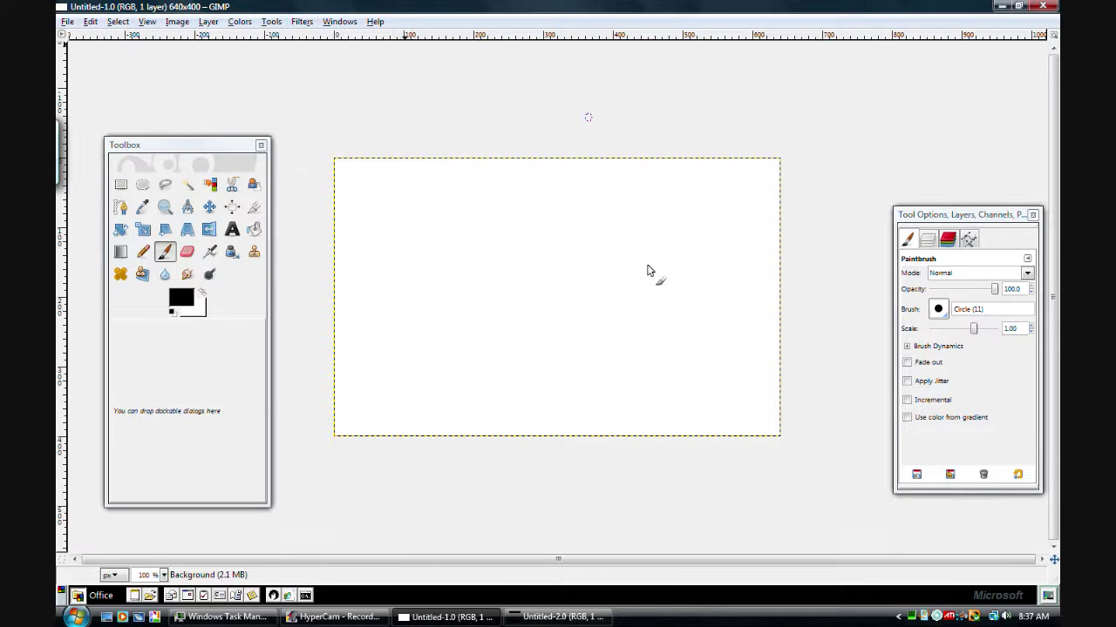
{"action": "left_click_drag", "start_coordinate": [297, 323], "coordinate": [515, 319]}
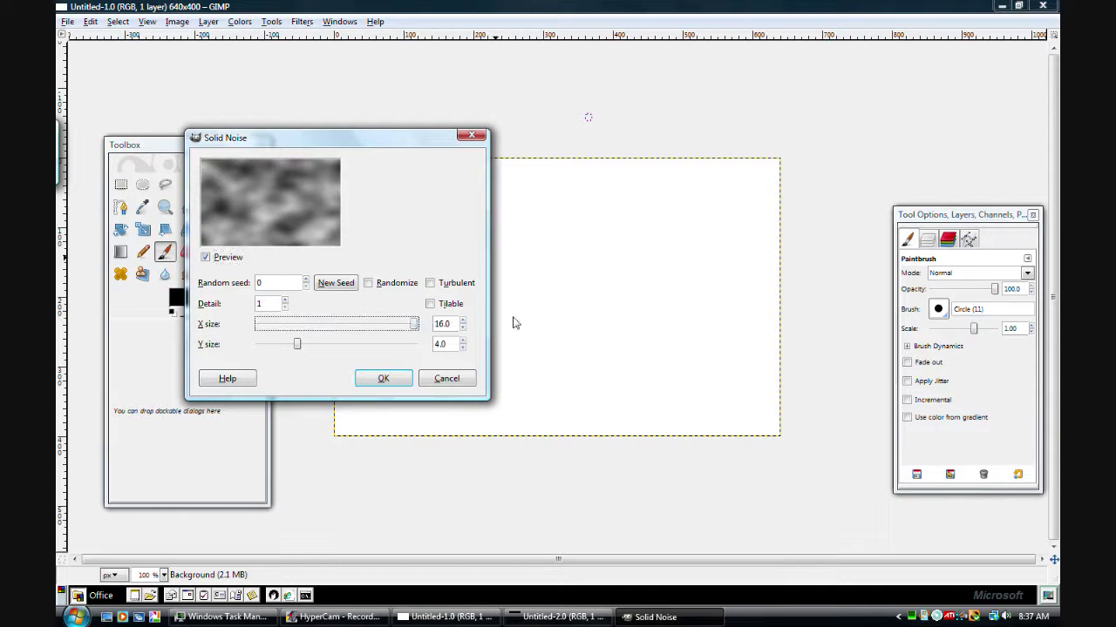
{"action": "left_click_drag", "start_coordinate": [305, 344], "coordinate": [417, 345]}
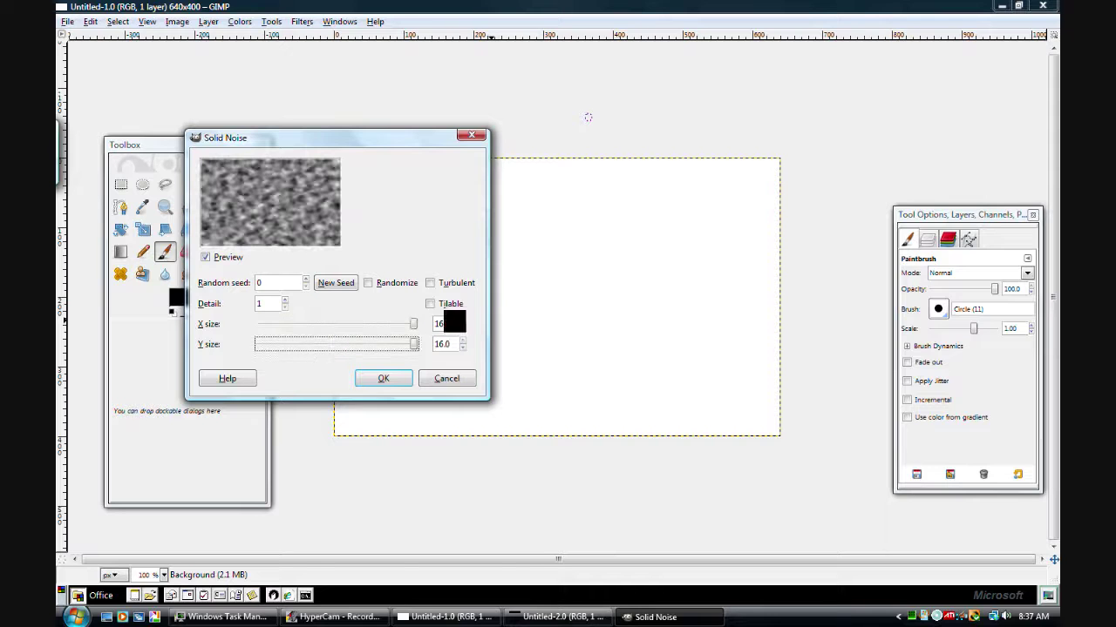
{"action": "left_click", "coordinate": [351, 291]}
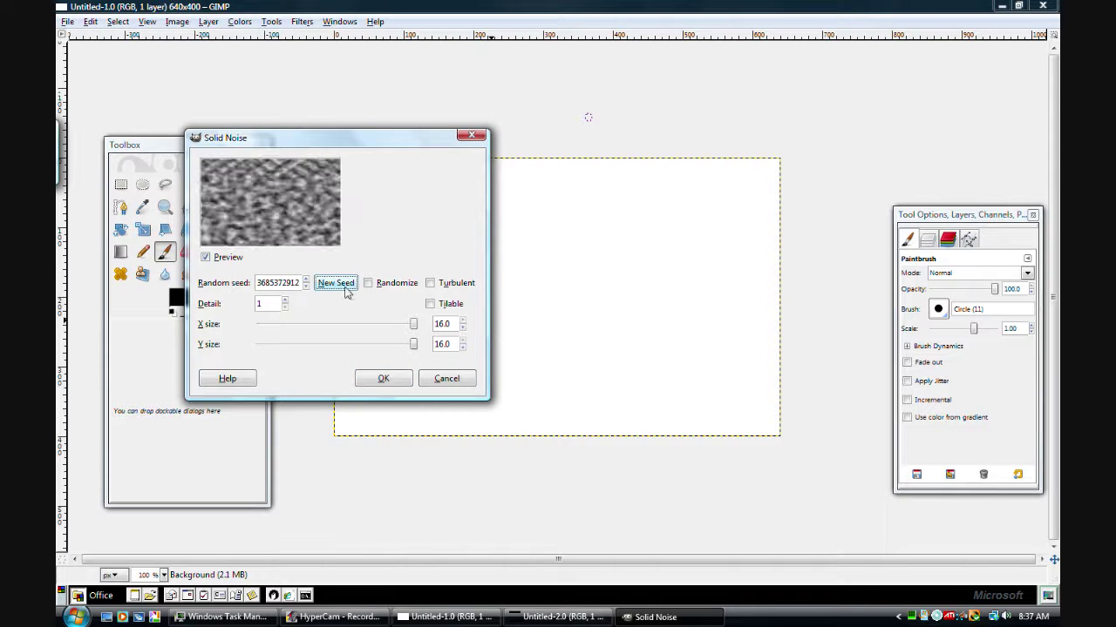
{"action": "left_click", "coordinate": [383, 380]}
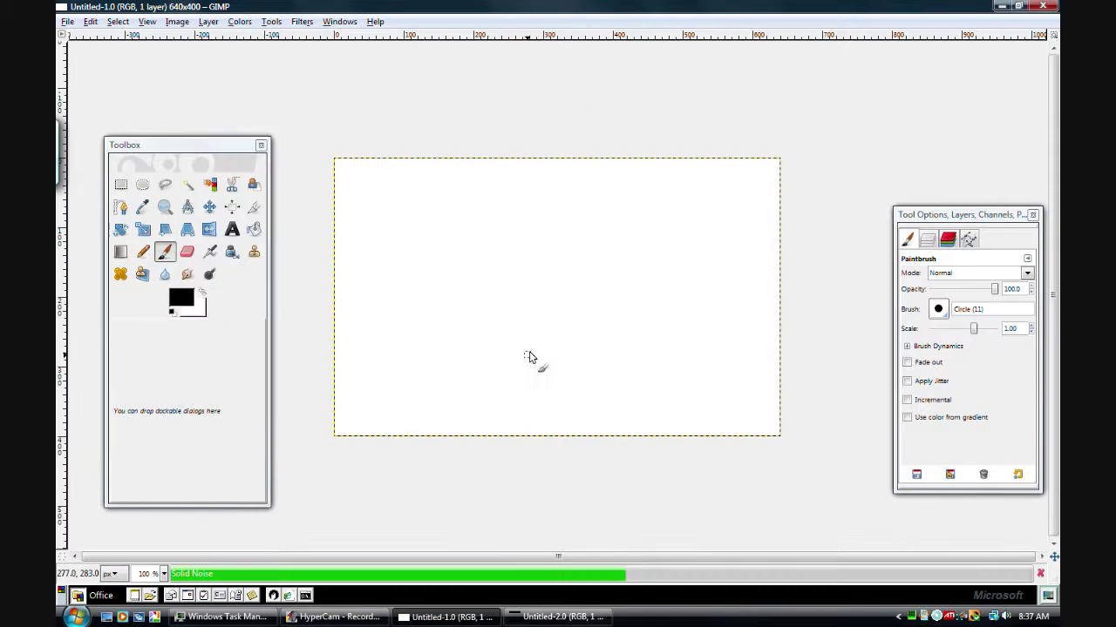
{"action": "left_click", "coordinate": [301, 21]}
Apply Levels to the noise with input black point 63 and white point 212
{"action": "mouse_move", "coordinate": [271, 20]}
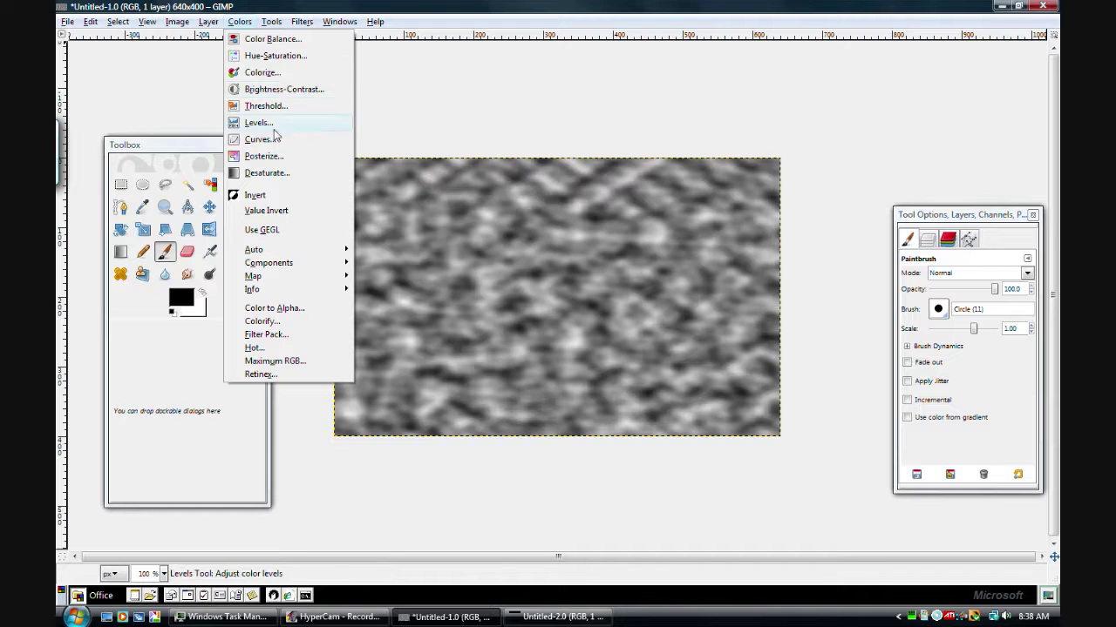
{"action": "left_click", "coordinate": [258, 122]}
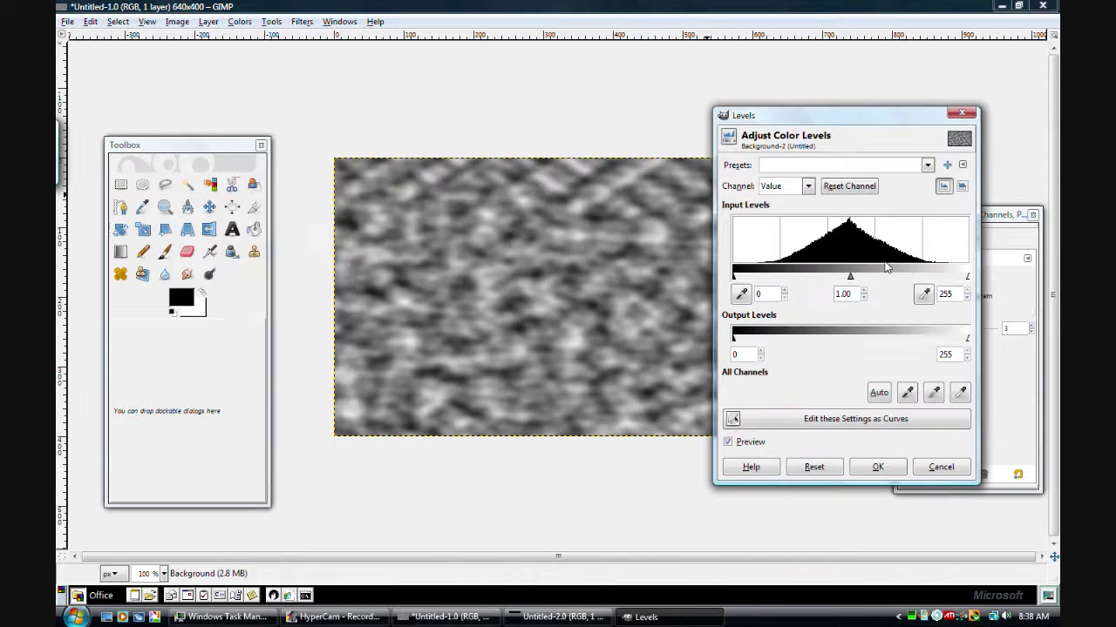
{"action": "left_click_drag", "start_coordinate": [734, 278], "coordinate": [790, 277]}
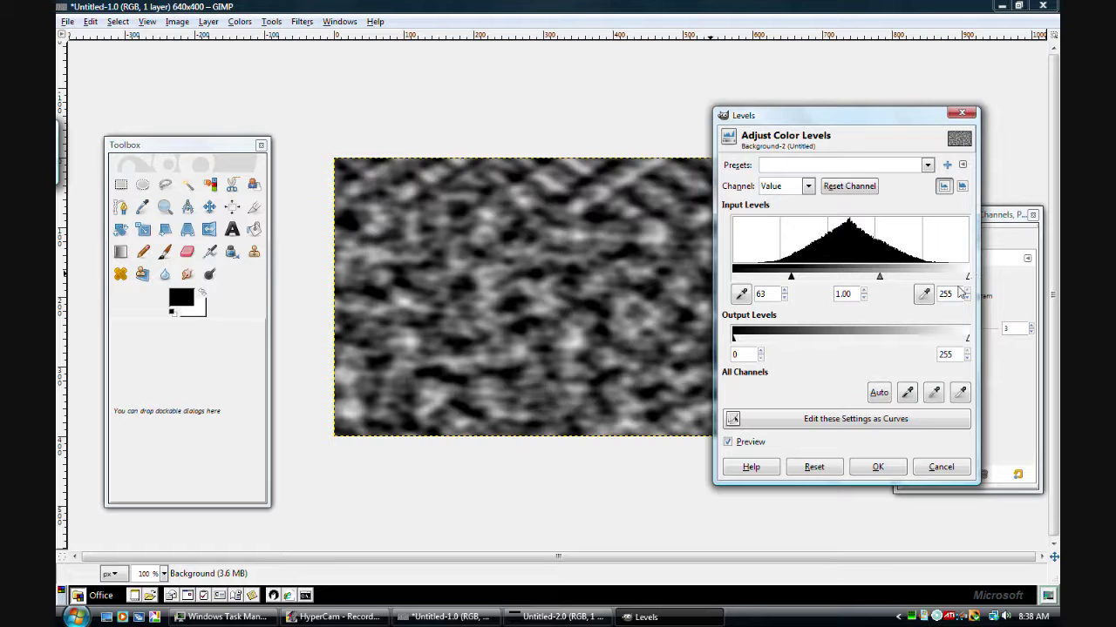
{"action": "mouse_move", "coordinate": [969, 280]}
{"action": "left_mouse_down"}
{"action": "mouse_move", "coordinate": [935, 280]}
{"action": "mouse_move", "coordinate": [931, 291]}
{"action": "left_mouse_up"}
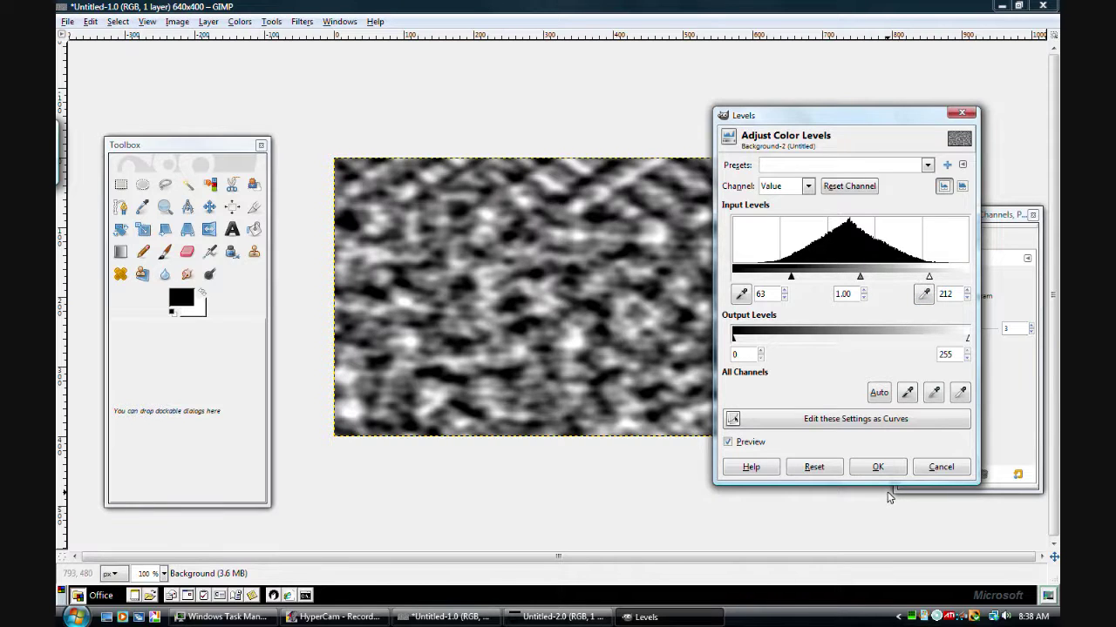
{"action": "left_click", "coordinate": [877, 467]}
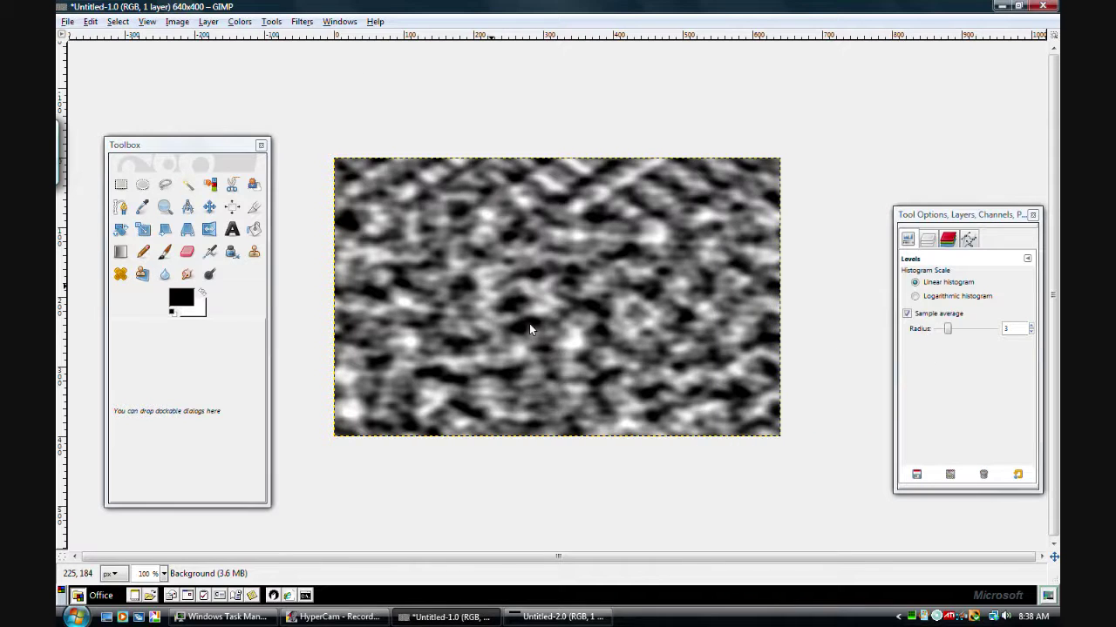
{"action": "left_click", "coordinate": [302, 21]}
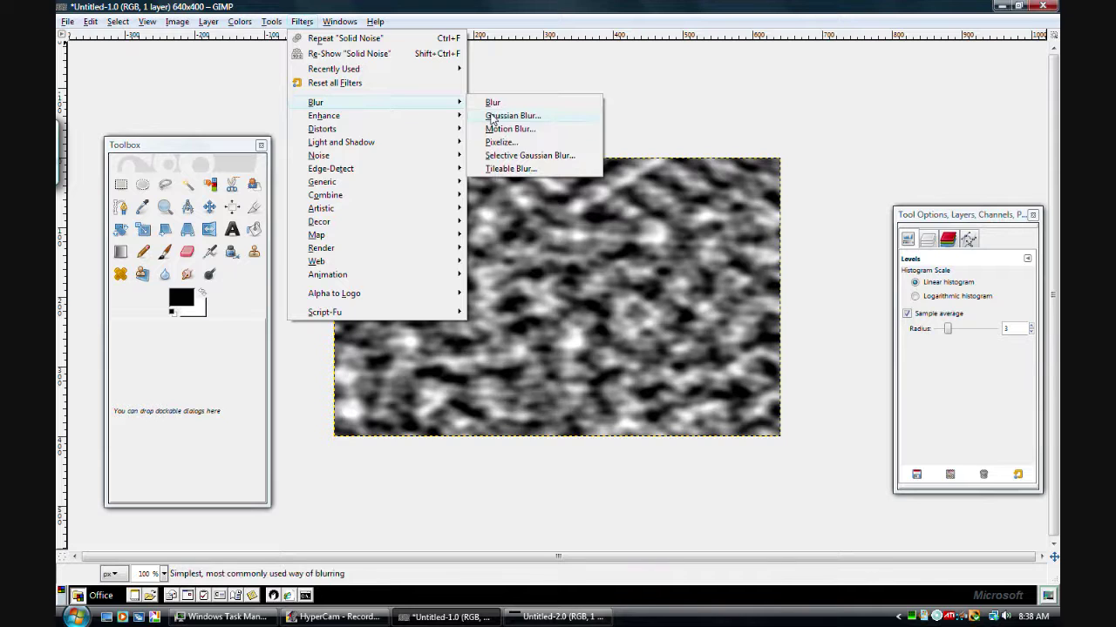
Set Motion Blur to Radial, centred at 320, 200, and pan the preview onto the noise
{"action": "left_click", "coordinate": [537, 129]}
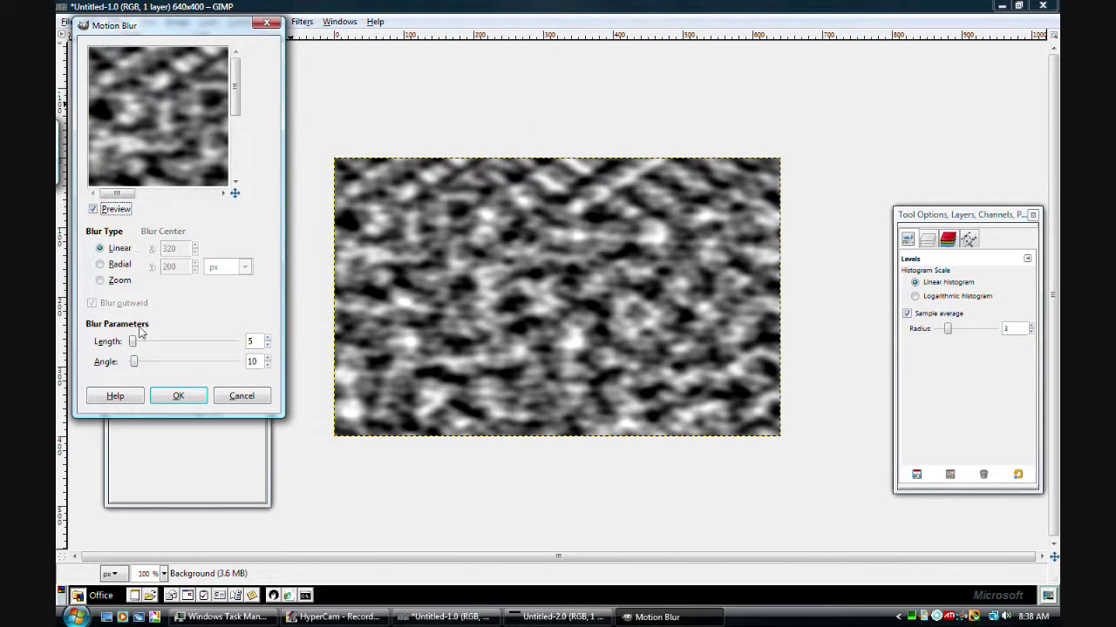
{"action": "left_click", "coordinate": [113, 264]}
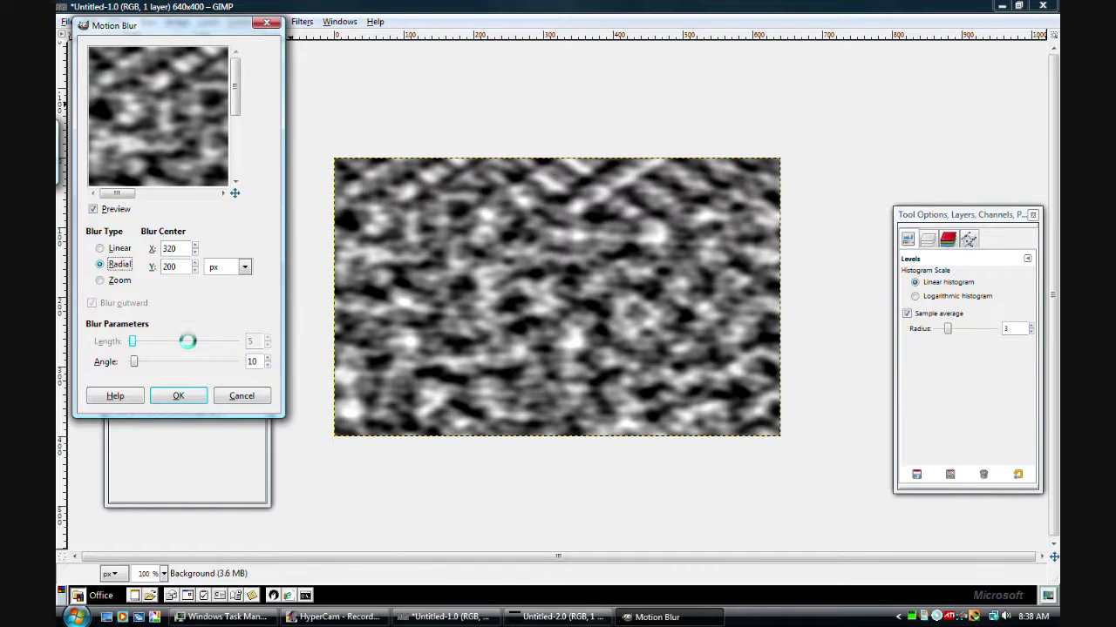
{"action": "left_click_drag", "start_coordinate": [134, 365], "coordinate": [216, 361]}
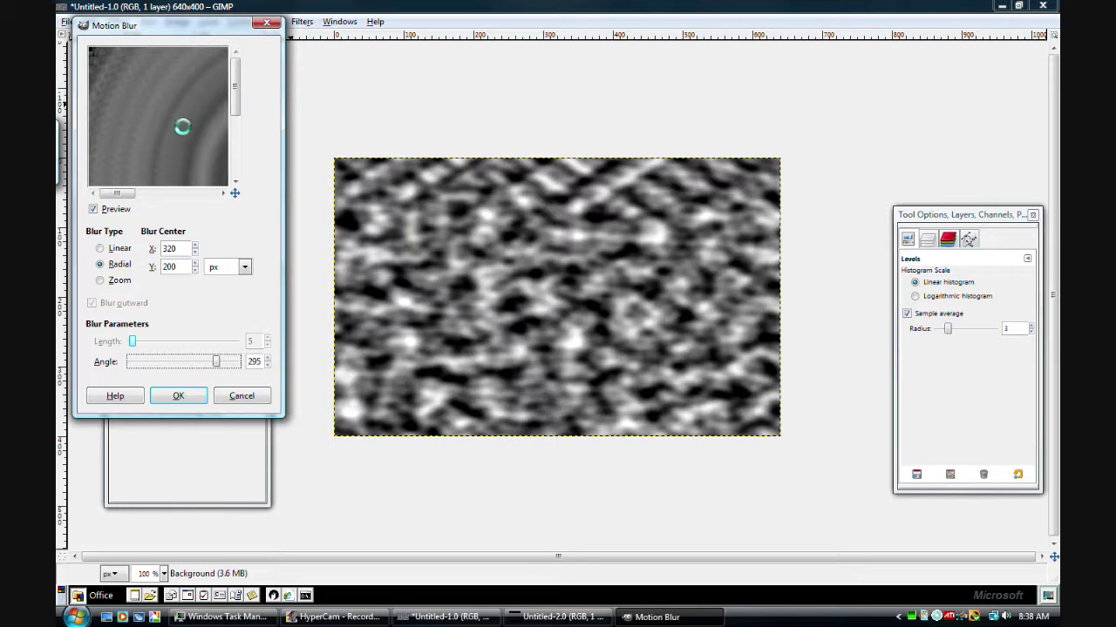
{"action": "mouse_move", "coordinate": [137, 194]}
{"action": "left_mouse_down"}
{"action": "mouse_move", "coordinate": [100, 192]}
{"action": "mouse_move", "coordinate": [138, 193]}
{"action": "left_mouse_up"}
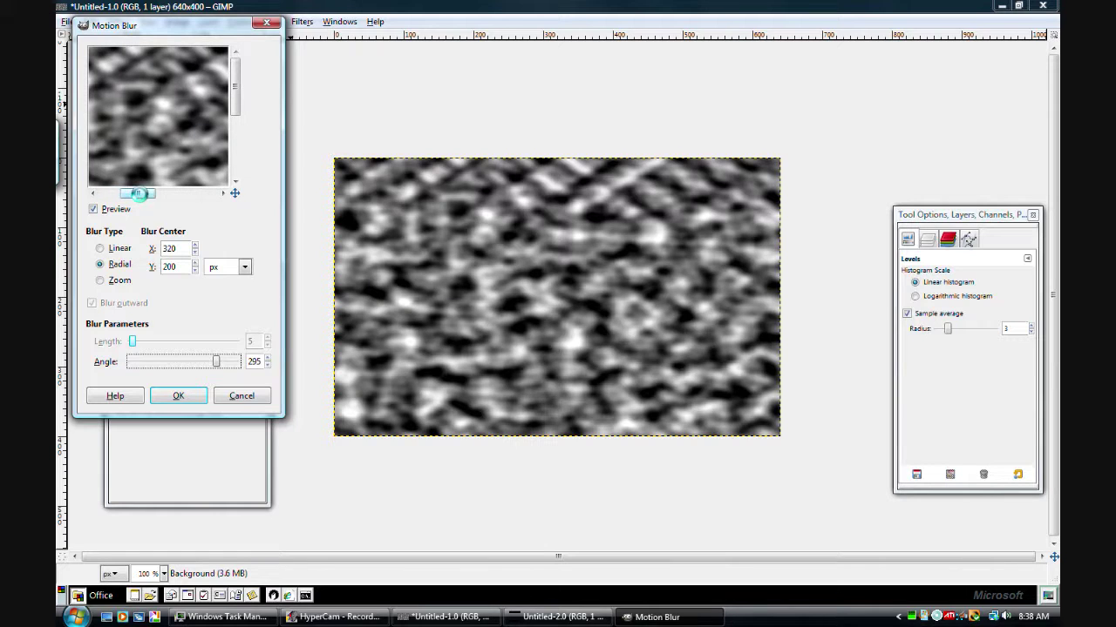
{"action": "left_click", "coordinate": [234, 109]}
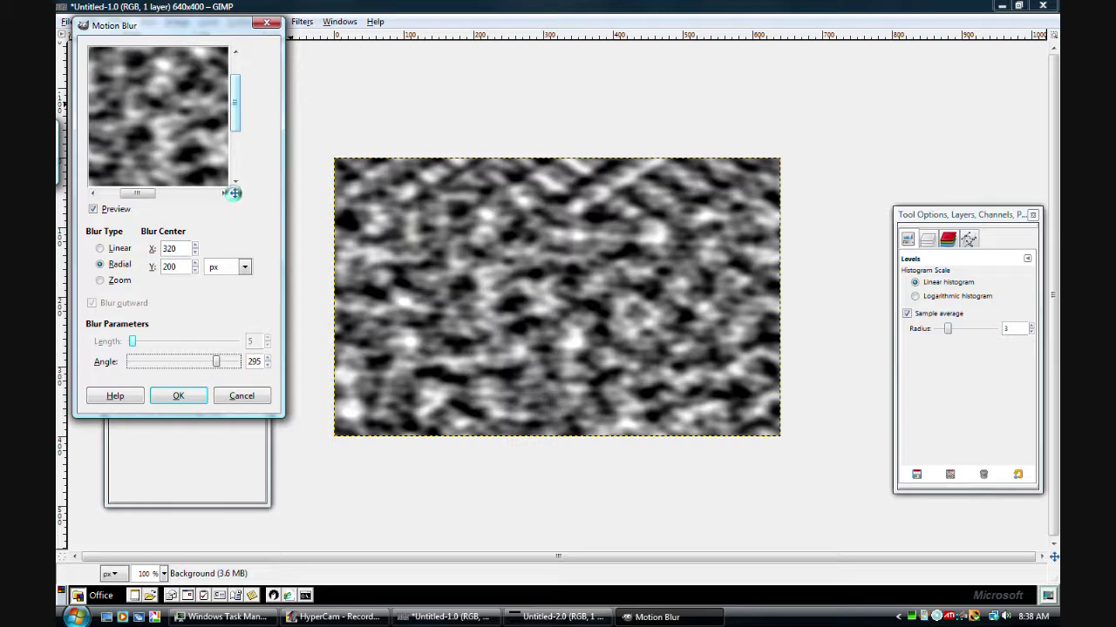
{"action": "mouse_move", "coordinate": [232, 194]}
{"action": "left_mouse_down"}
{"action": "mouse_move", "coordinate": [181, 124]}
{"action": "mouse_move", "coordinate": [232, 194]}
{"action": "left_mouse_up"}
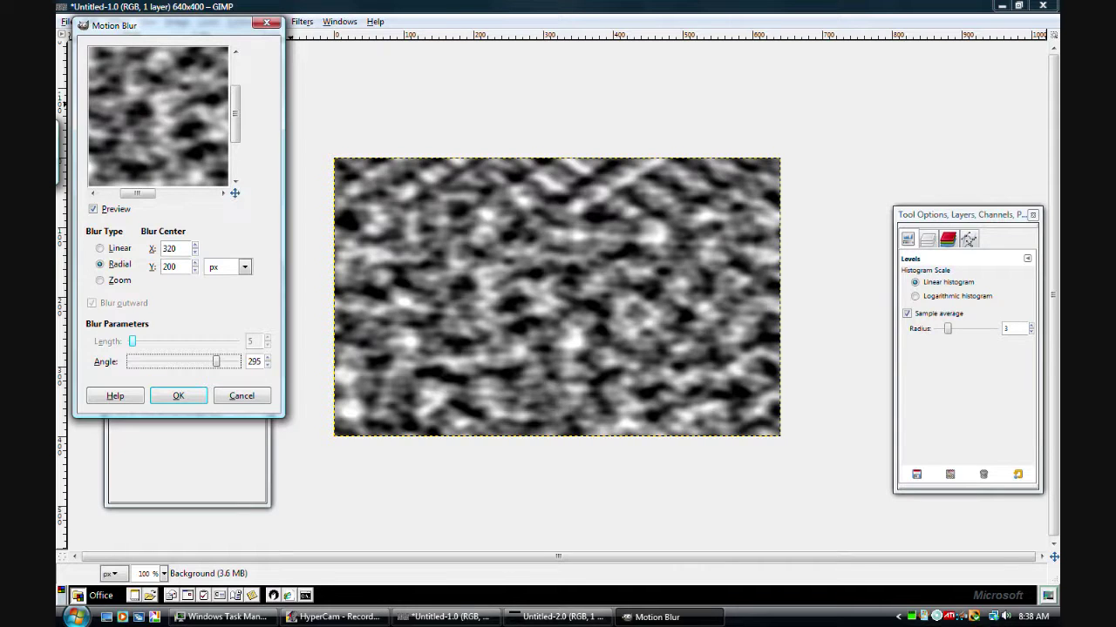
{"action": "mouse_move", "coordinate": [233, 194]}
{"action": "left_mouse_down"}
{"action": "mouse_move", "coordinate": [249, 200]}
{"action": "mouse_move", "coordinate": [255, 171]}
{"action": "mouse_move", "coordinate": [263, 185]}
{"action": "mouse_move", "coordinate": [215, 178]}
{"action": "mouse_move", "coordinate": [211, 200]}
{"action": "mouse_move", "coordinate": [273, 169]}
{"action": "mouse_move", "coordinate": [249, 180]}
{"action": "left_mouse_up"}
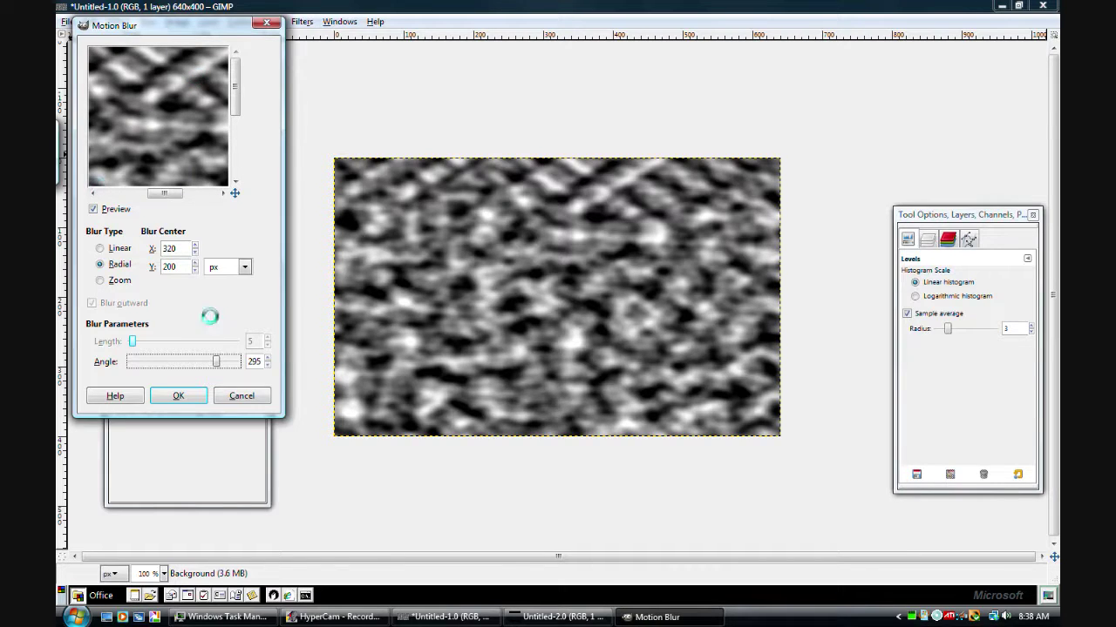
Lower the radial blur angle to about 94 and apply it to form concentric rings
{"action": "left_click_drag", "start_coordinate": [216, 362], "coordinate": [194, 366]}
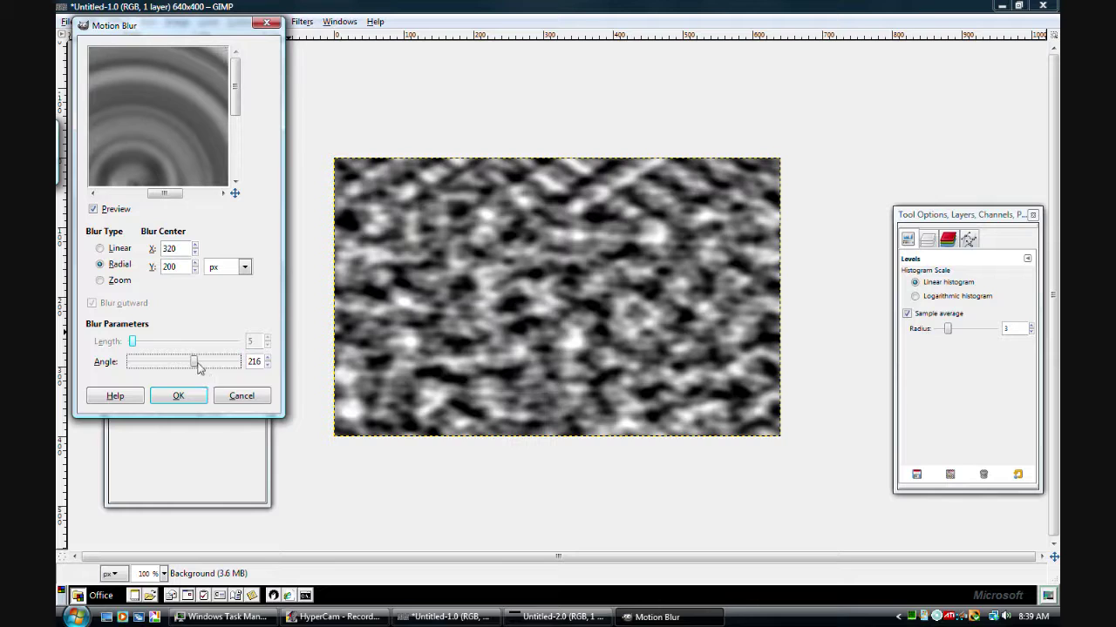
{"action": "left_click_drag", "start_coordinate": [193, 366], "coordinate": [161, 367]}
{"action": "scroll", "coordinate": [199, 353], "scroll_direction": "up", "scroll_amount": 2}
{"action": "left_click", "coordinate": [186, 393]}
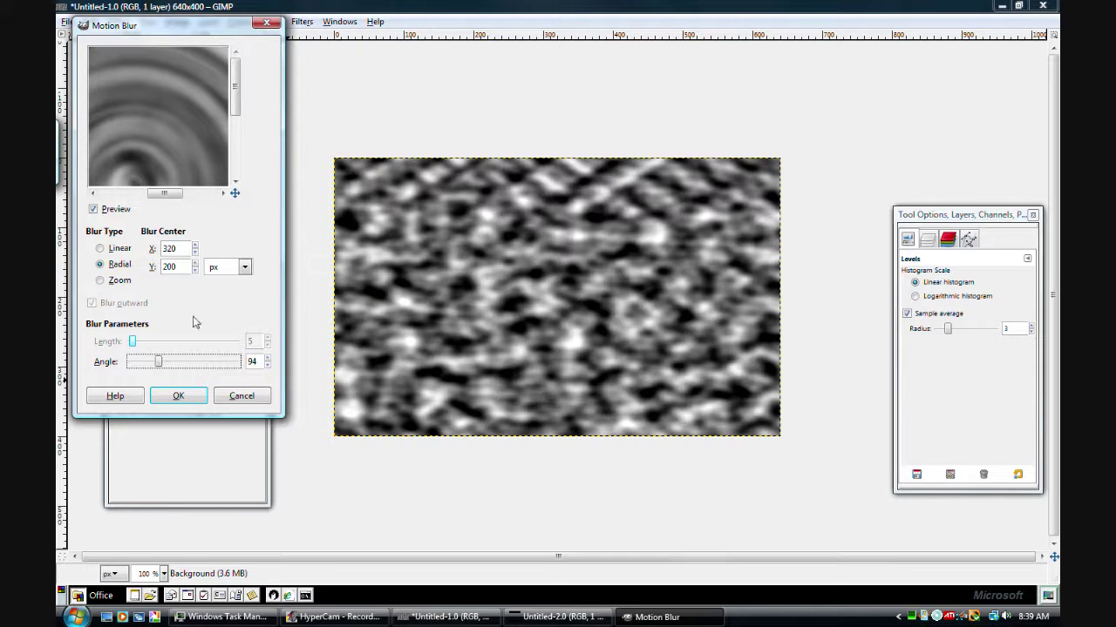
{"action": "left_click", "coordinate": [178, 396]}
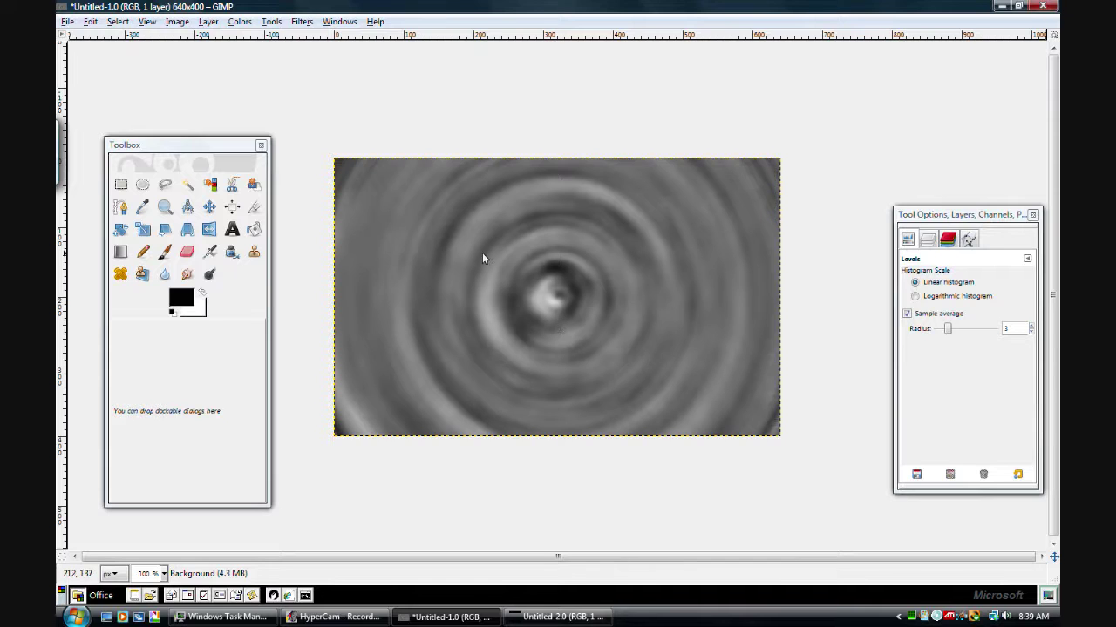
Brighten the ring texture with Levels, lowering the white input point to about 160
{"action": "left_click", "coordinate": [261, 22]}
{"action": "mouse_move", "coordinate": [239, 22]}
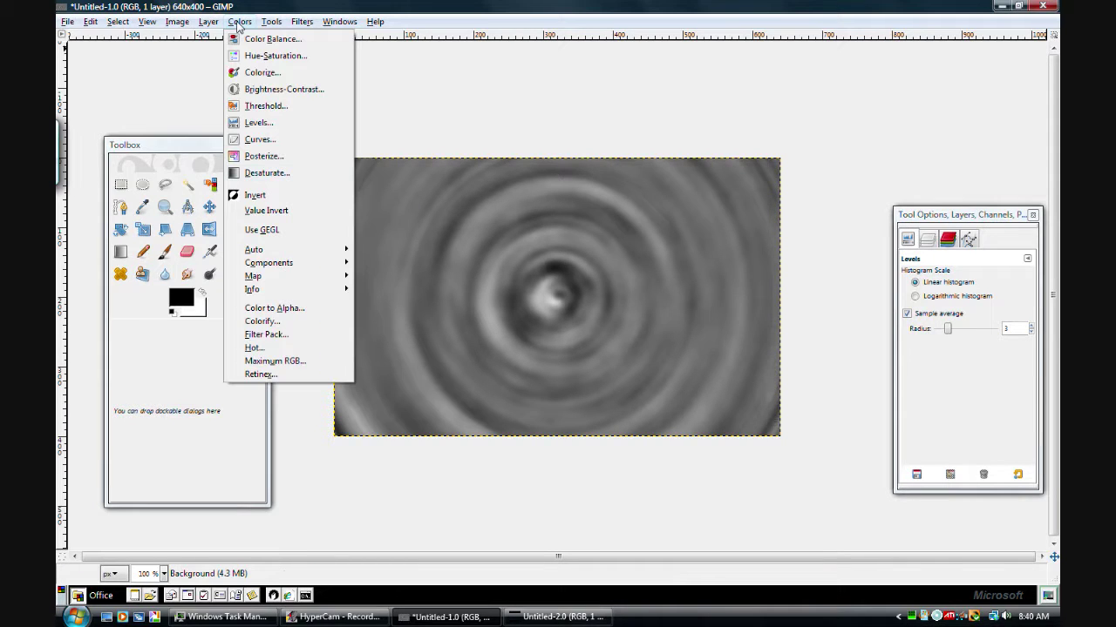
{"action": "left_click", "coordinate": [280, 132]}
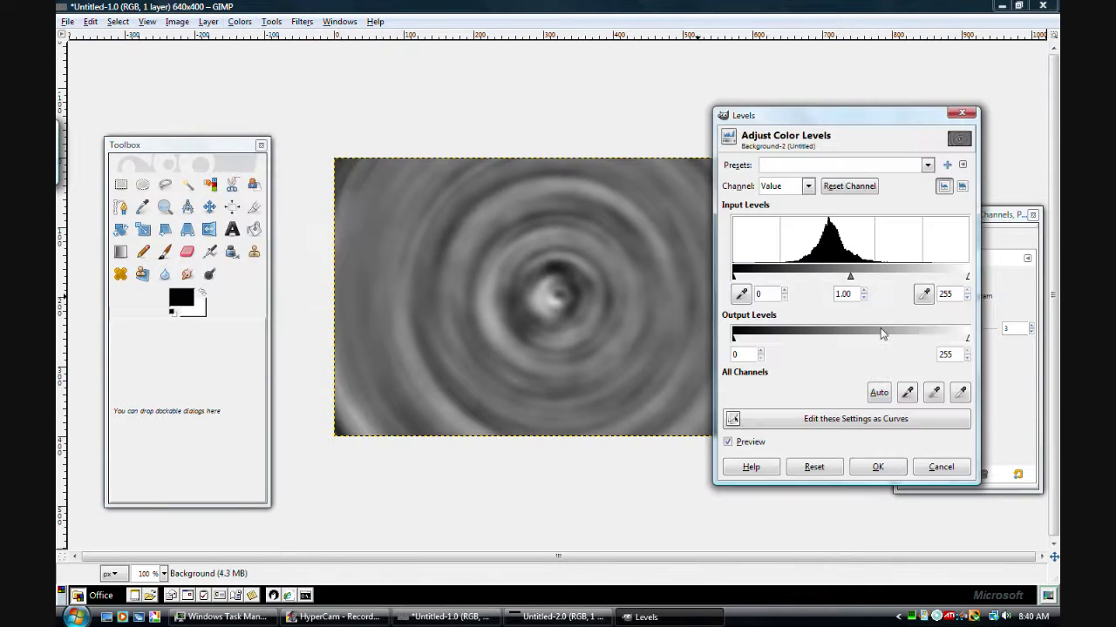
{"action": "left_click_drag", "start_coordinate": [968, 279], "coordinate": [888, 296]}
{"action": "left_click", "coordinate": [878, 467]}
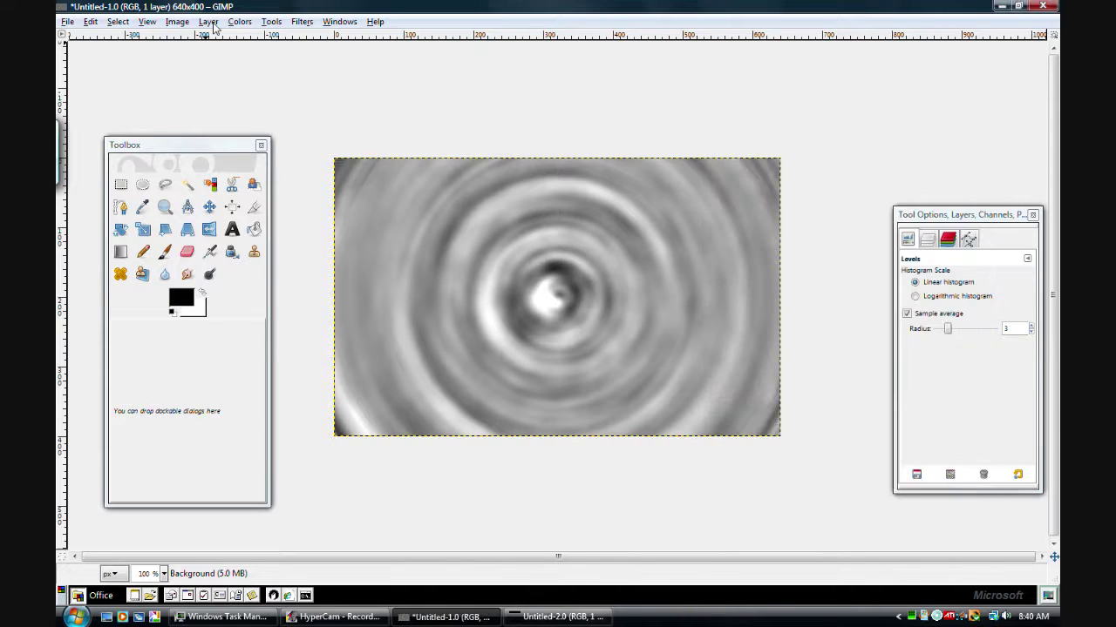
{"action": "left_click", "coordinate": [301, 21]}
{"action": "mouse_move", "coordinate": [249, 23]}
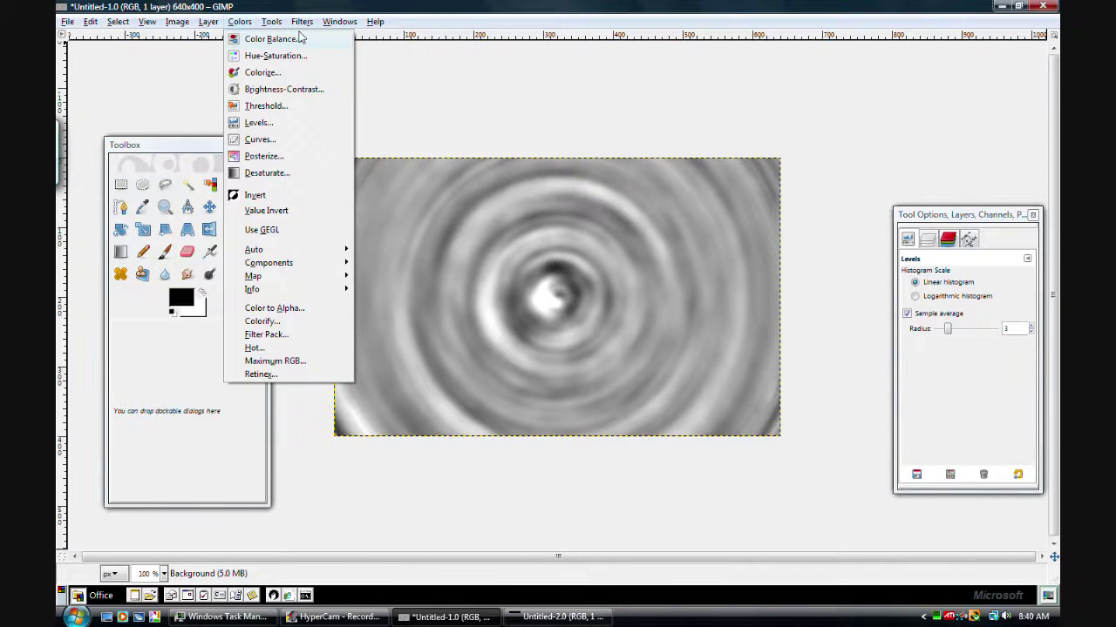
{"action": "mouse_move", "coordinate": [302, 23]}
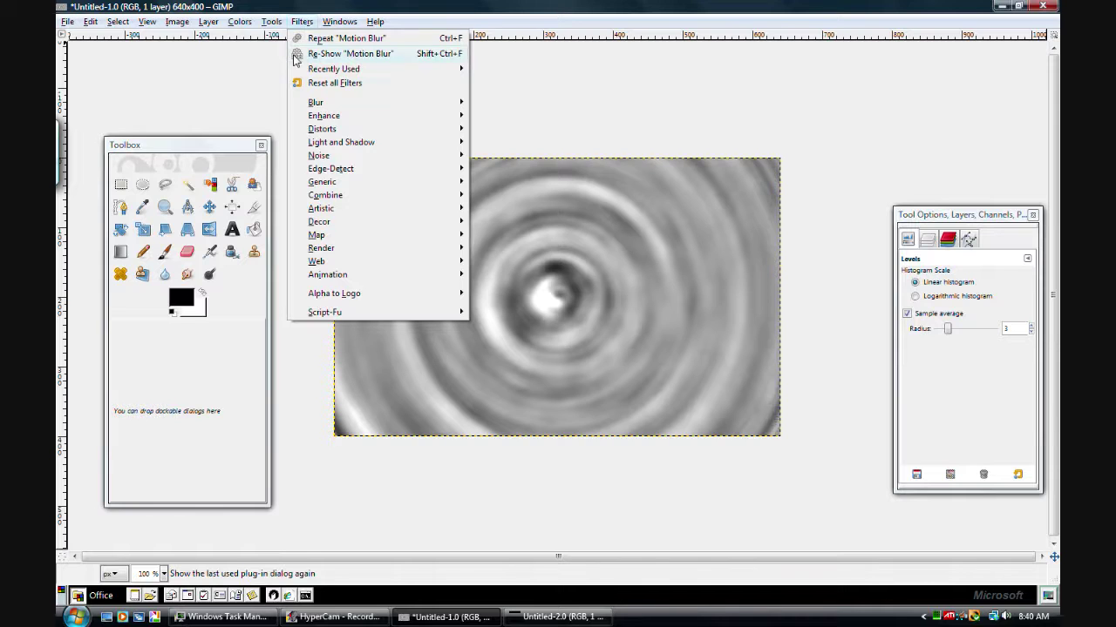
Apply Lighting Effects and undo it, then restore Untitled-2.0 and move it right
{"action": "mouse_move", "coordinate": [392, 142]}
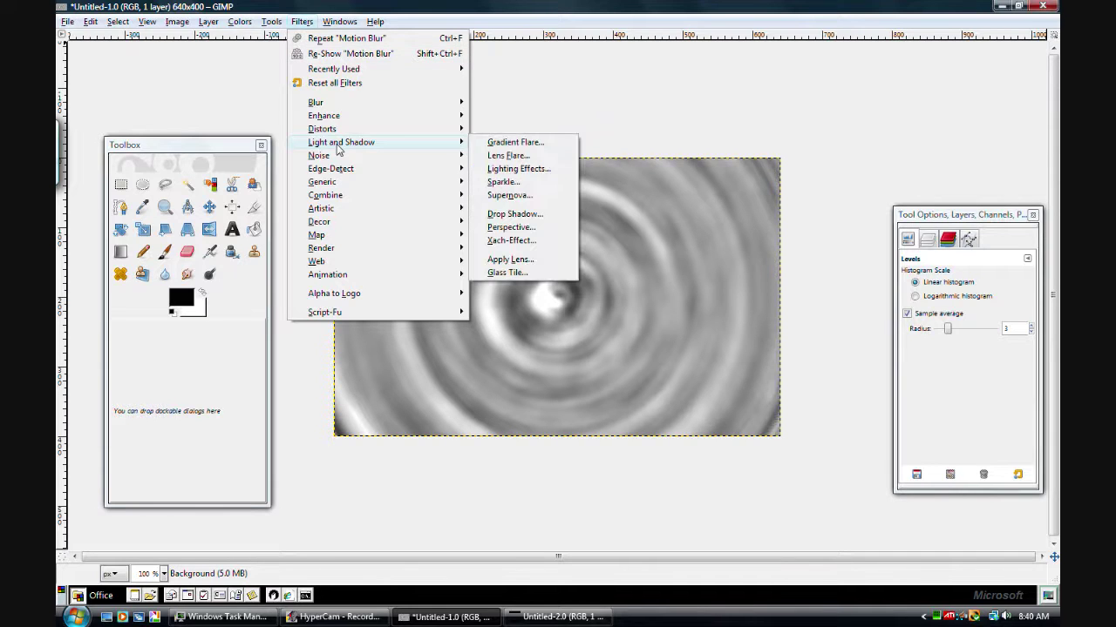
{"action": "left_click", "coordinate": [518, 169]}
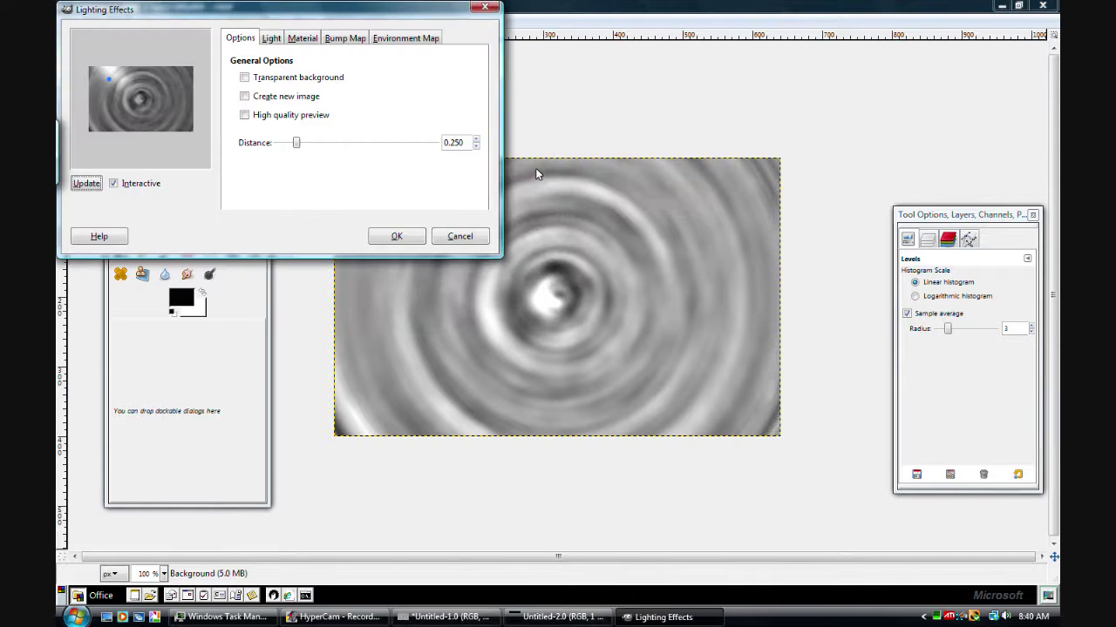
{"action": "left_click_drag", "start_coordinate": [110, 79], "coordinate": [140, 102]}
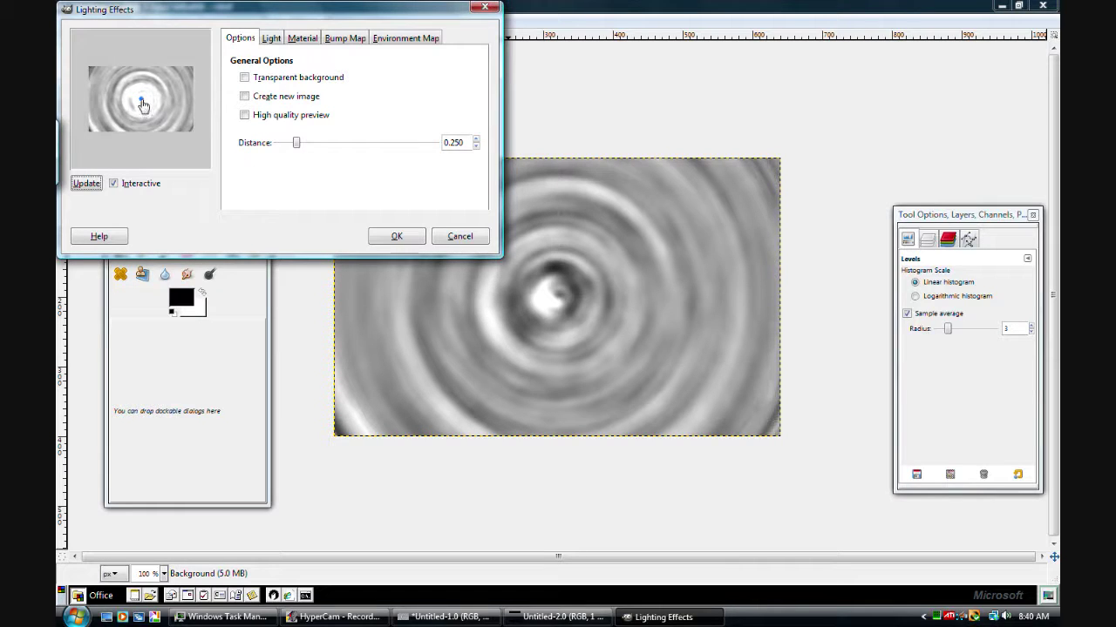
{"action": "left_click_drag", "start_coordinate": [296, 143], "coordinate": [295, 145]}
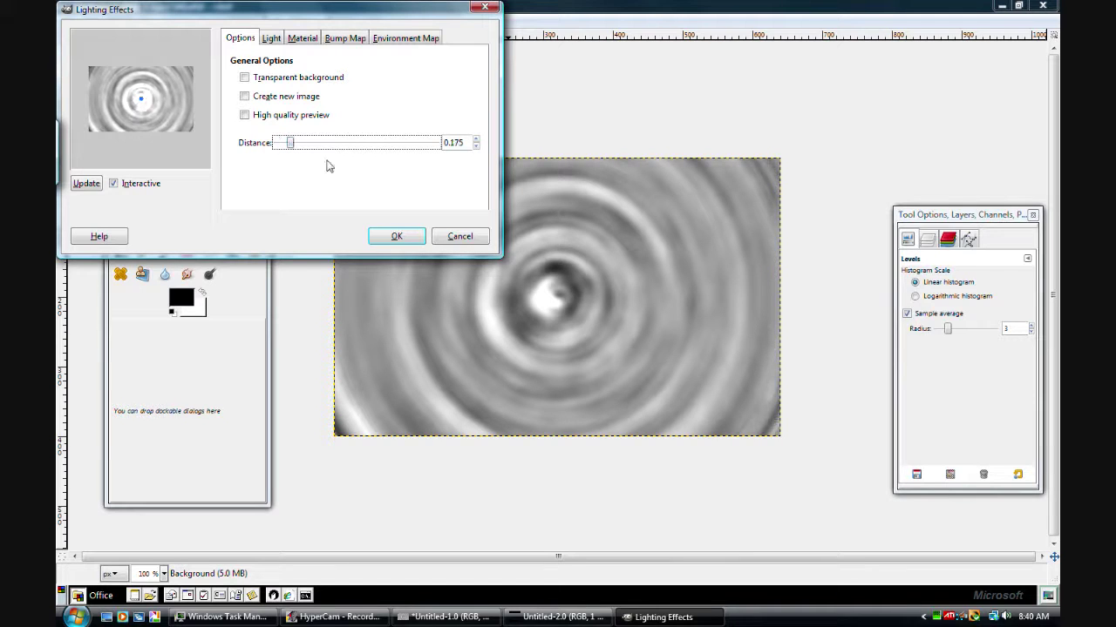
{"action": "left_click", "coordinate": [396, 234]}
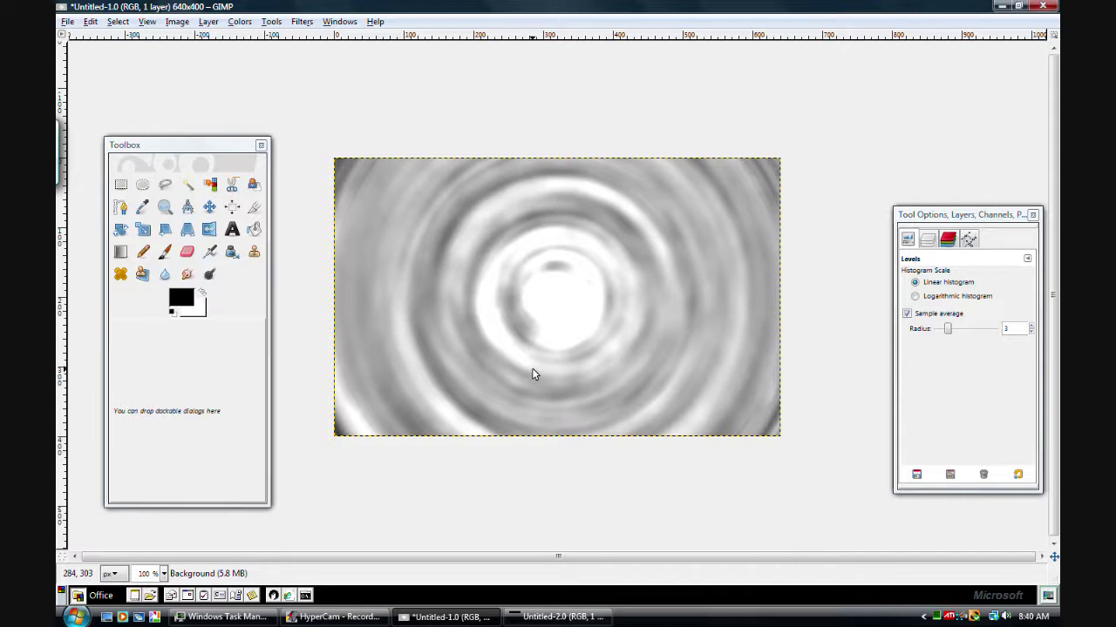
{"action": "key", "text": "ctrl+z"}
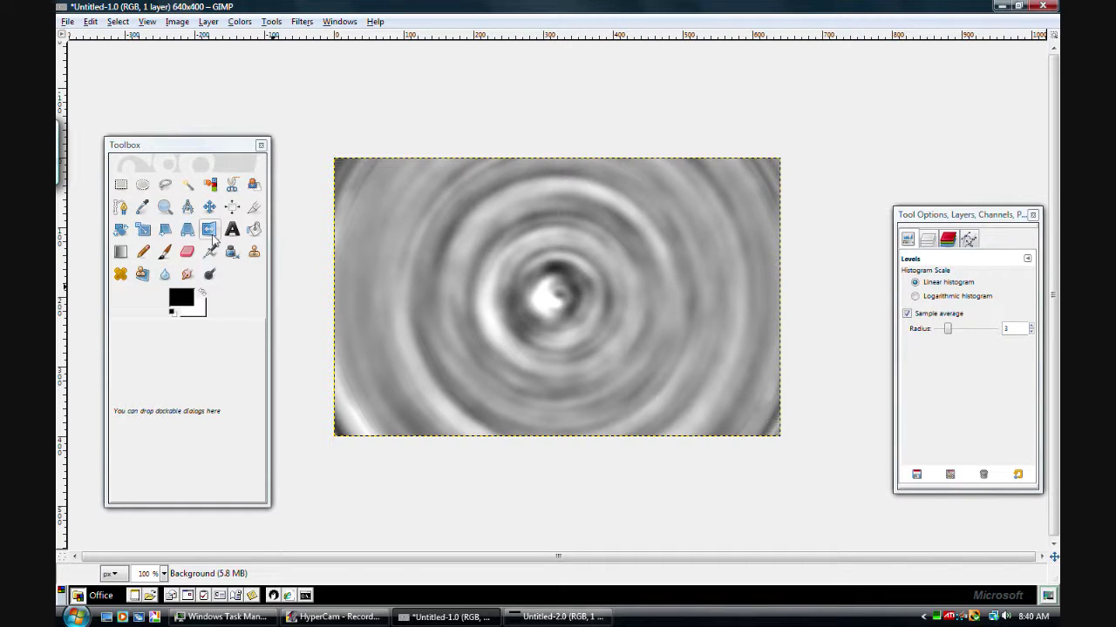
{"action": "left_click", "coordinate": [524, 619]}
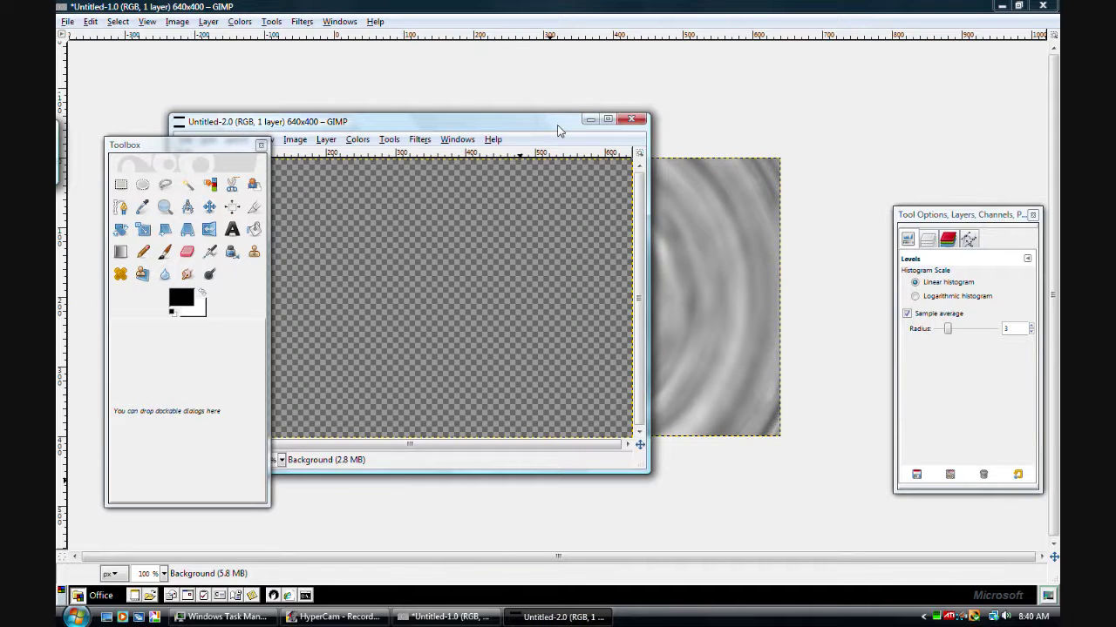
{"action": "left_click_drag", "start_coordinate": [249, 127], "coordinate": [875, 126]}
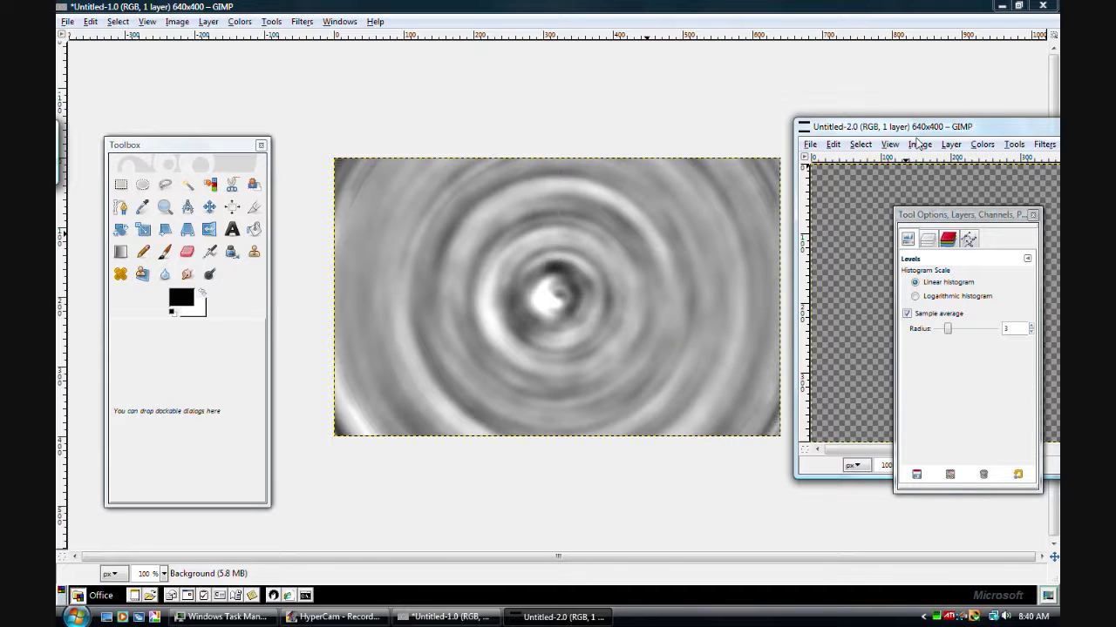
Draw an elliptical selection around the swirl's centre, then remove it
{"action": "left_click", "coordinate": [142, 184]}
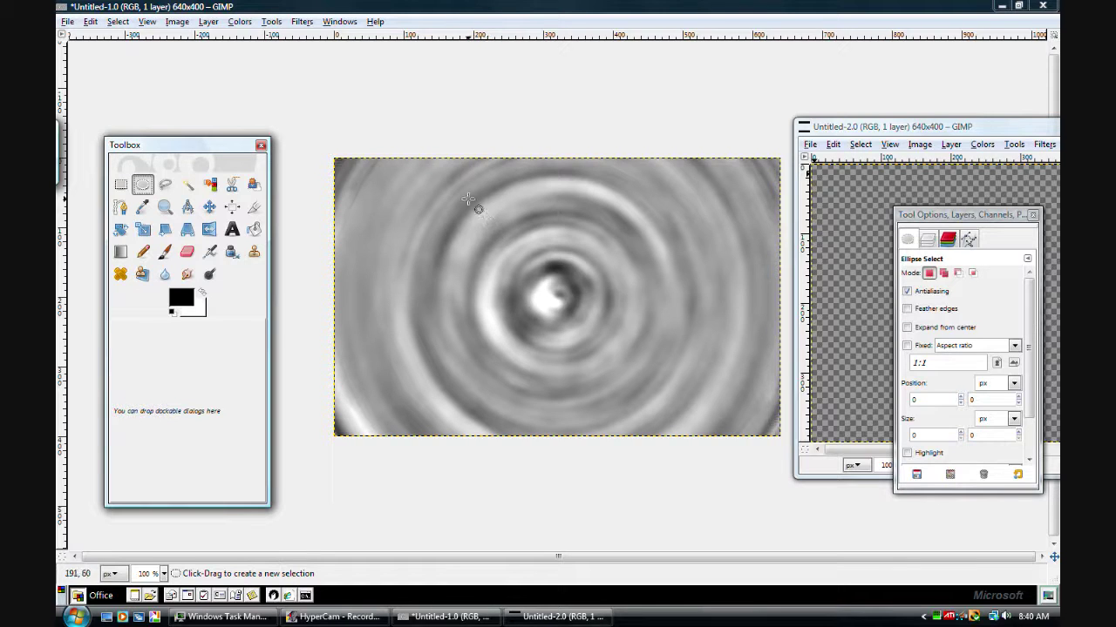
{"action": "left_click_drag", "start_coordinate": [436, 170], "coordinate": [689, 417]}
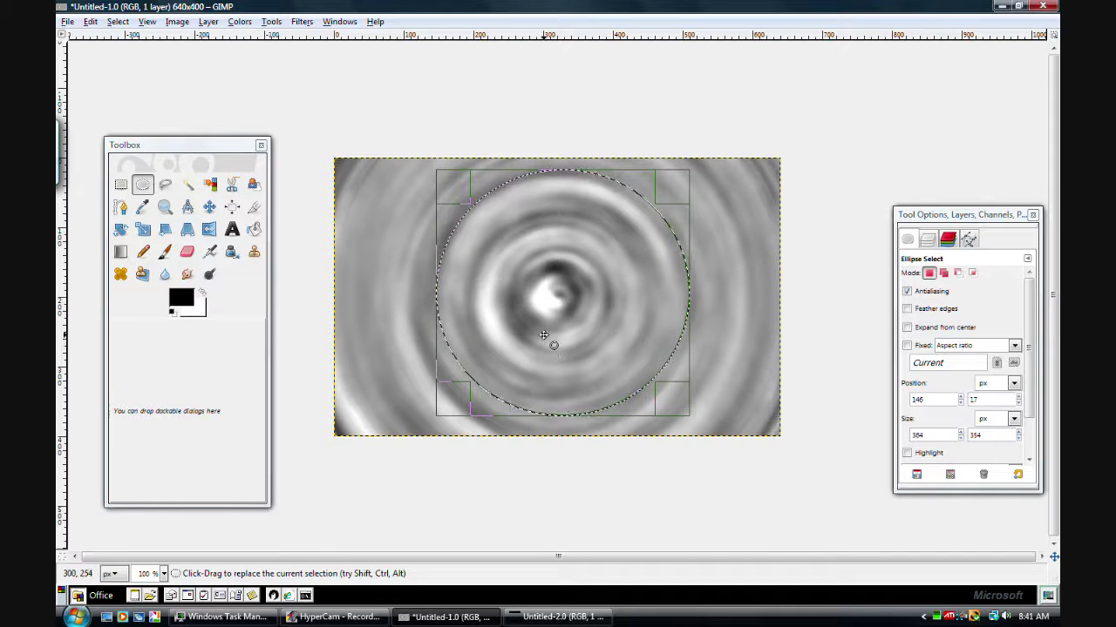
{"action": "key", "text": "ctrl"}
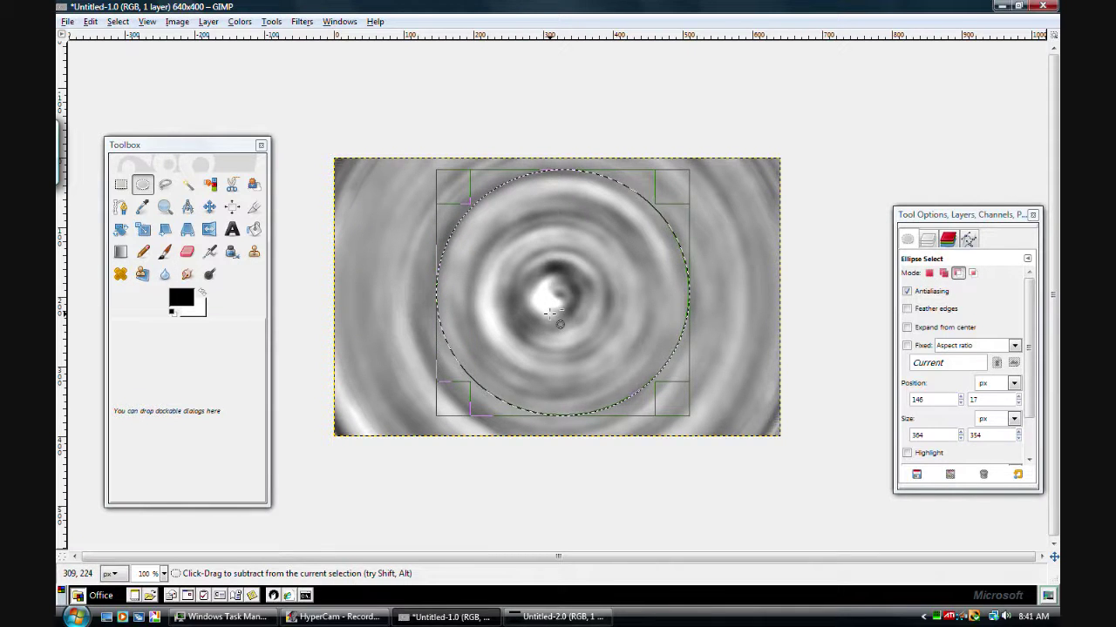
{"action": "left_click", "coordinate": [550, 312], "text": "ctrl"}
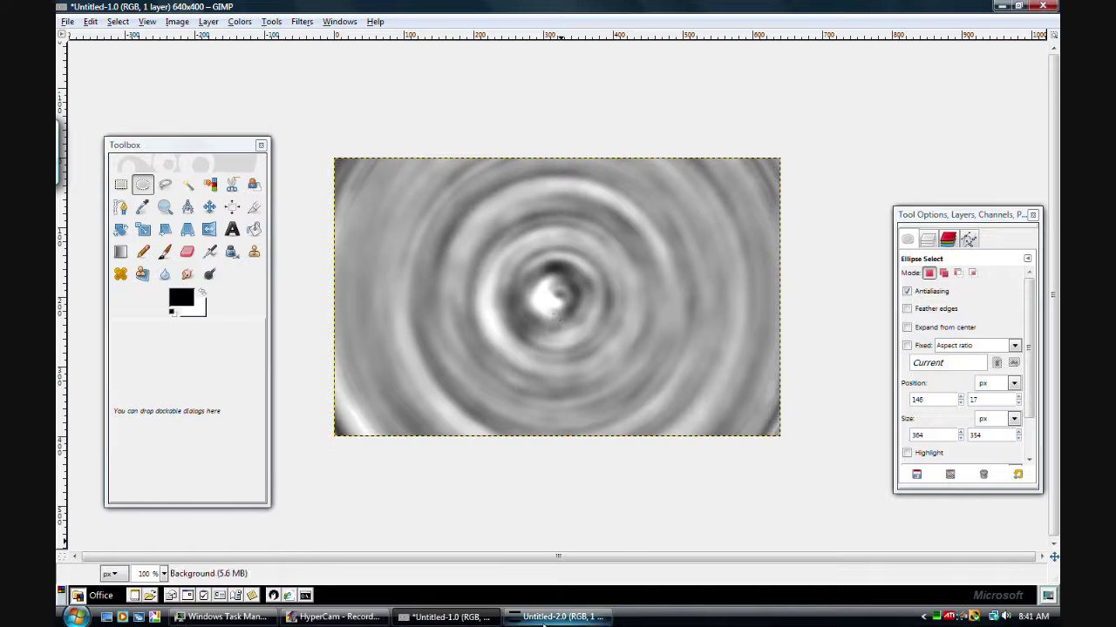
Bring Untitled-2.0 to the front at screen centre and paste the clipboard into it
{"action": "mouse_move", "coordinate": [541, 620]}
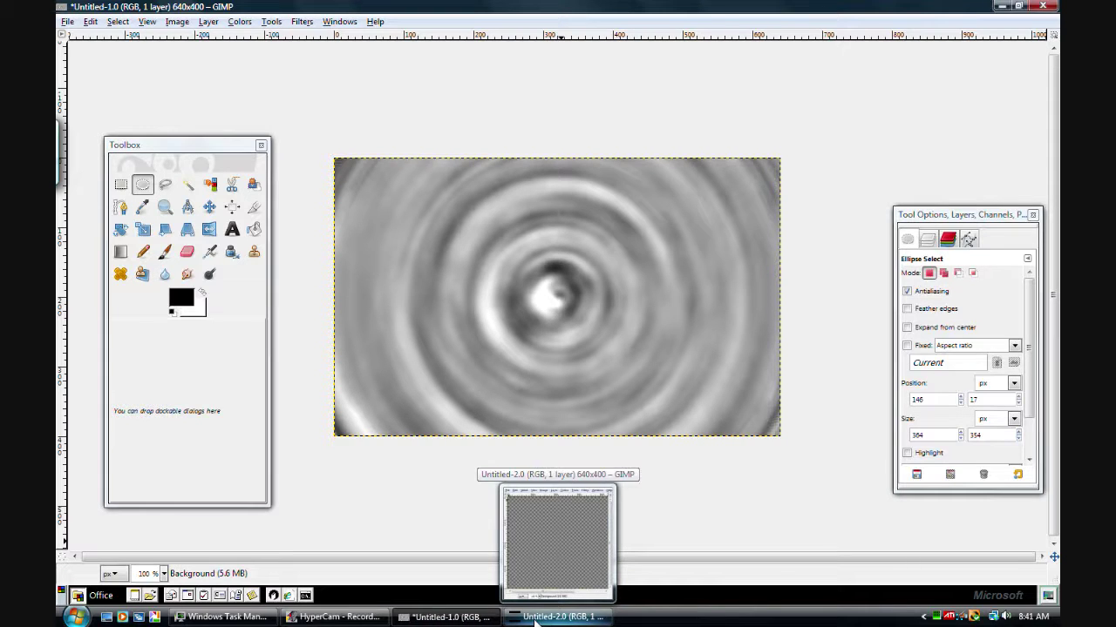
{"action": "left_click", "coordinate": [540, 621]}
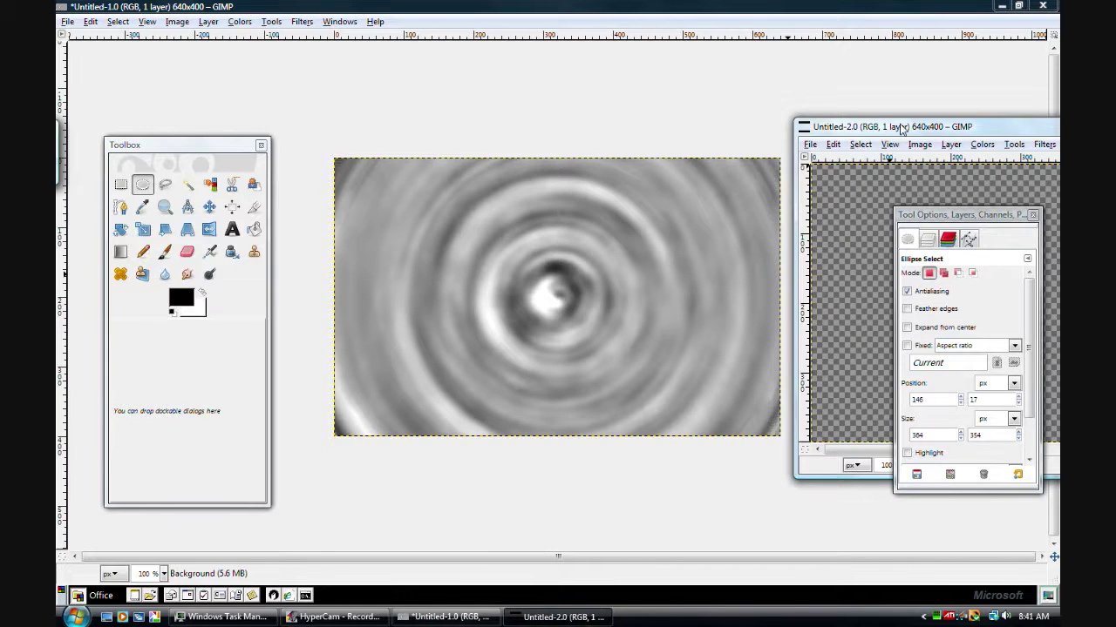
{"action": "left_click_drag", "start_coordinate": [900, 129], "coordinate": [550, 129]}
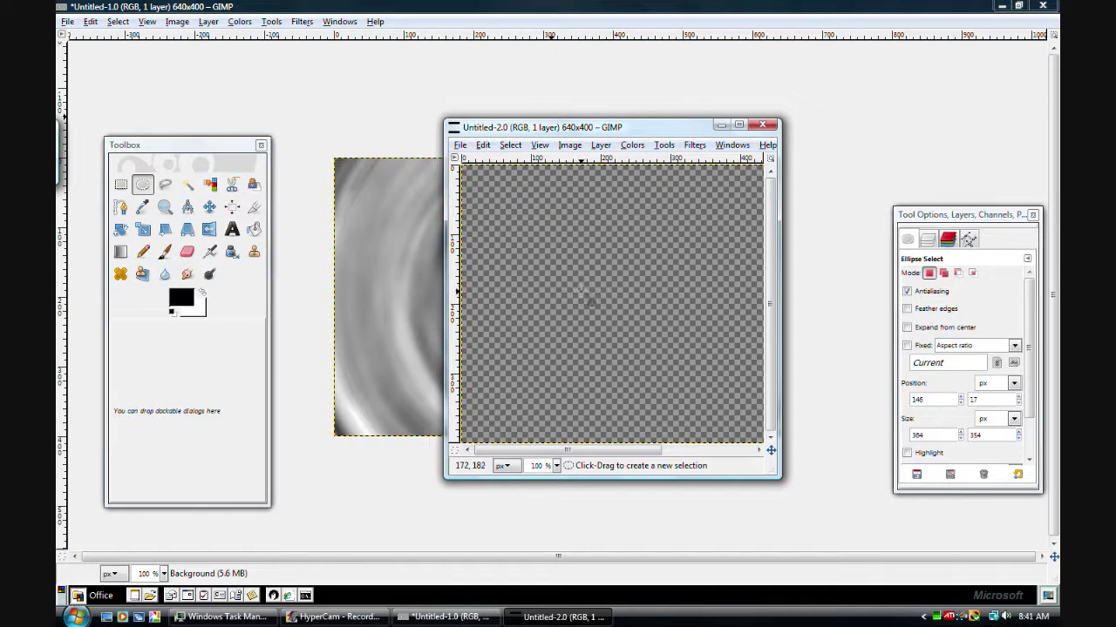
{"action": "key", "text": "ctrl+v"}
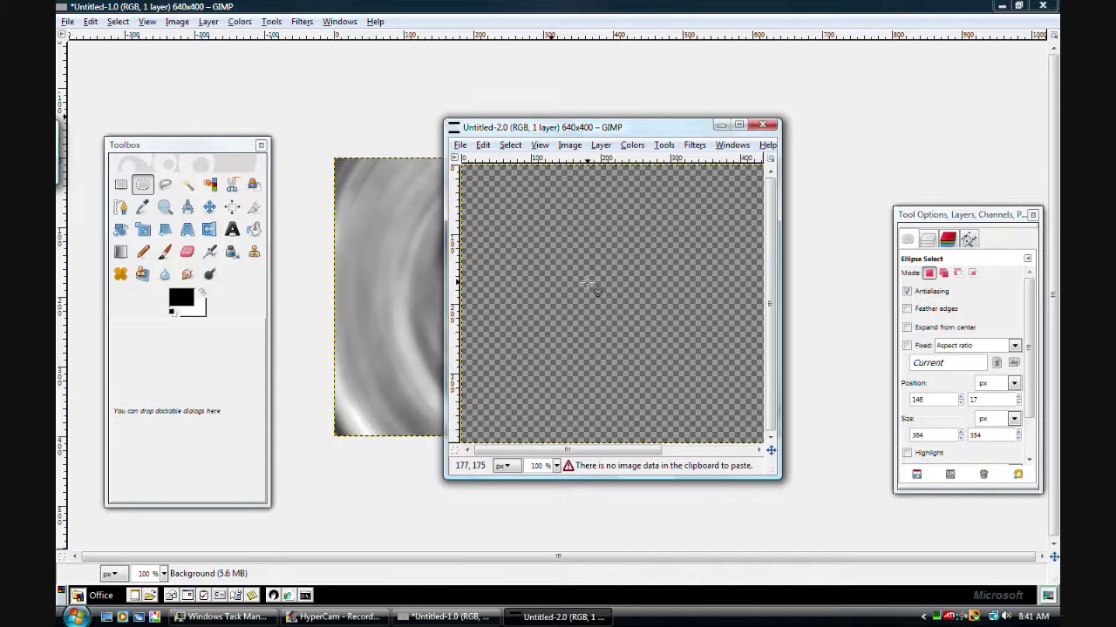
{"action": "left_click", "coordinate": [719, 128]}
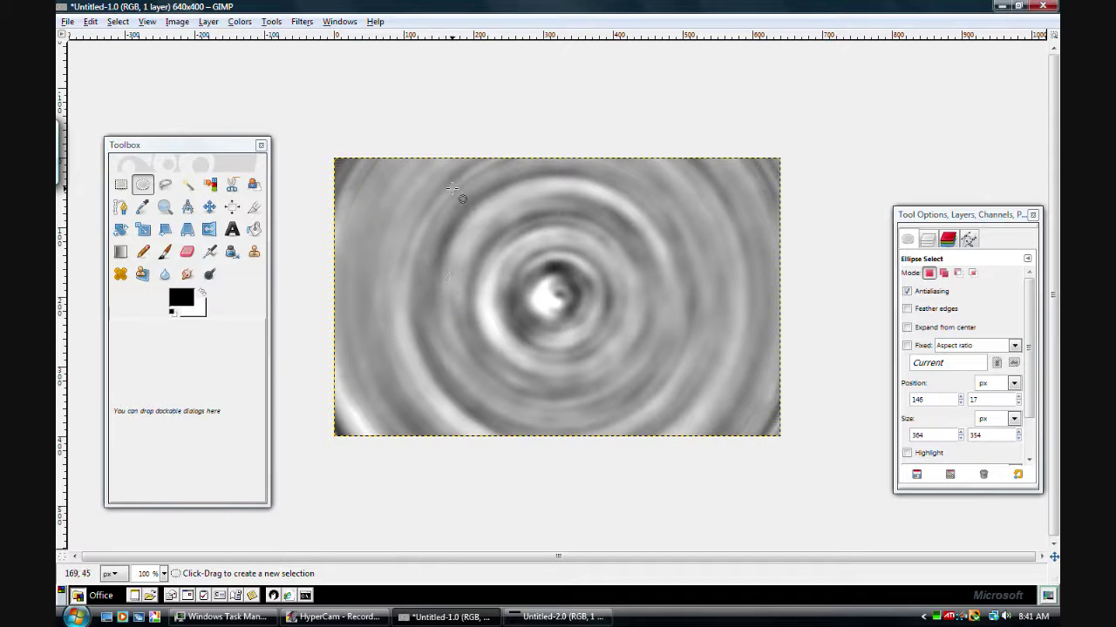
Select a roughly 380×384 px circle around the swirl centre, refine its edges, and copy it
{"action": "left_click_drag", "start_coordinate": [444, 171], "coordinate": [696, 427]}
{"action": "mouse_move", "coordinate": [450, 298]}
{"action": "left_mouse_down"}
{"action": "mouse_move", "coordinate": [432, 293]}
{"action": "mouse_move", "coordinate": [448, 289]}
{"action": "mouse_move", "coordinate": [447, 312]}
{"action": "left_mouse_up"}
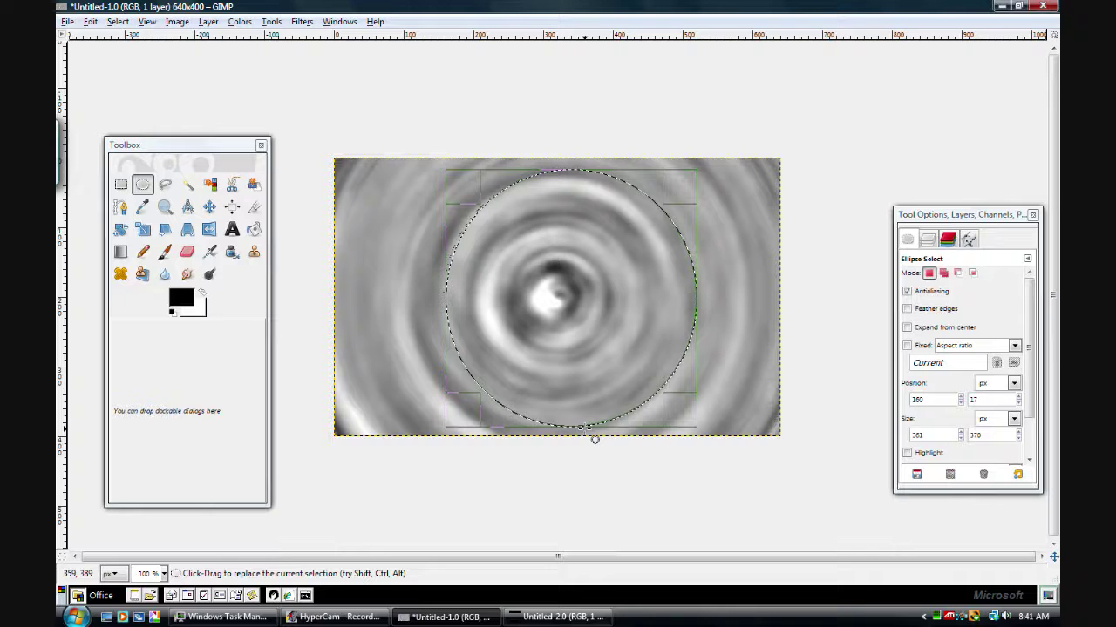
{"action": "left_click_drag", "start_coordinate": [589, 428], "coordinate": [589, 405]}
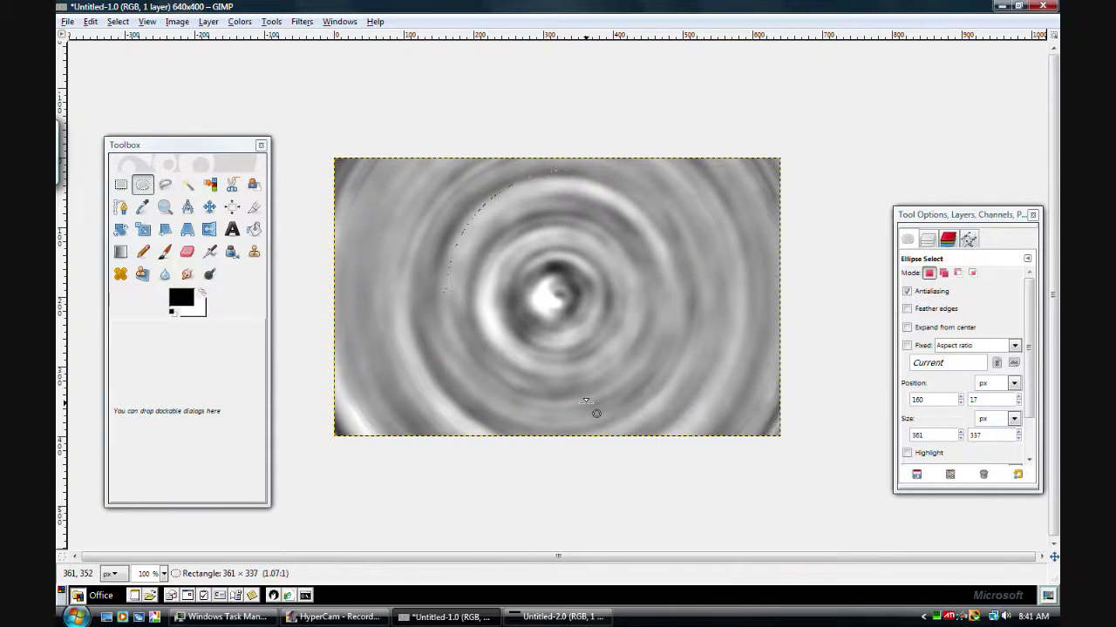
{"action": "mouse_move", "coordinate": [694, 307]}
{"action": "left_mouse_down"}
{"action": "mouse_move", "coordinate": [666, 301]}
{"action": "mouse_move", "coordinate": [695, 307]}
{"action": "left_mouse_up"}
{"action": "left_click_drag", "start_coordinate": [600, 399], "coordinate": [576, 447]}
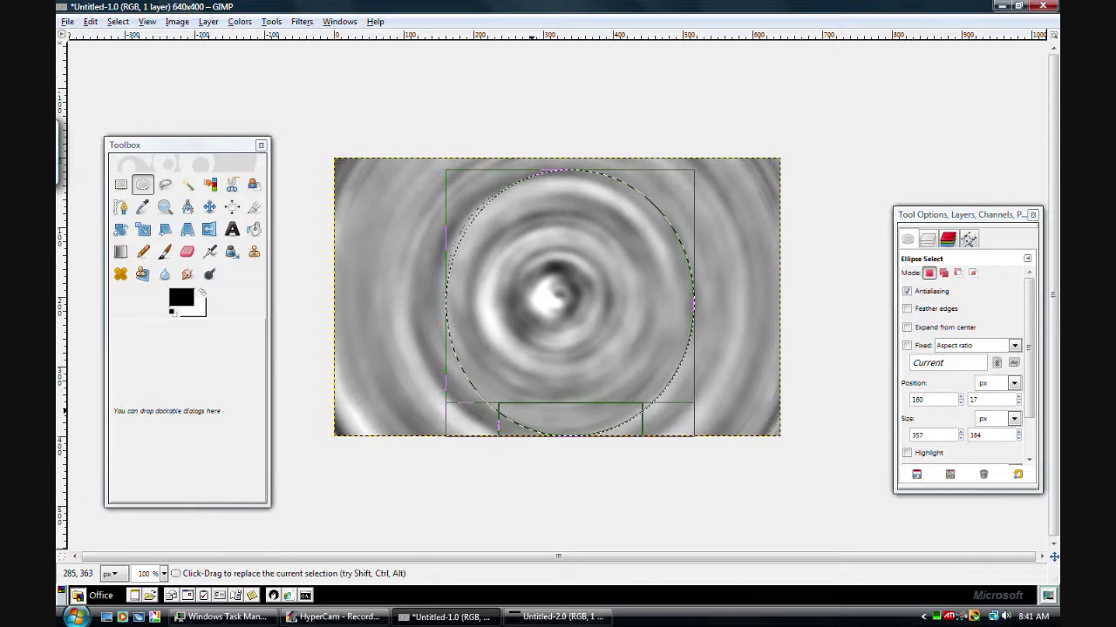
{"action": "mouse_move", "coordinate": [463, 380]}
{"action": "left_mouse_down"}
{"action": "mouse_move", "coordinate": [419, 381]}
{"action": "mouse_move", "coordinate": [453, 380]}
{"action": "left_mouse_up"}
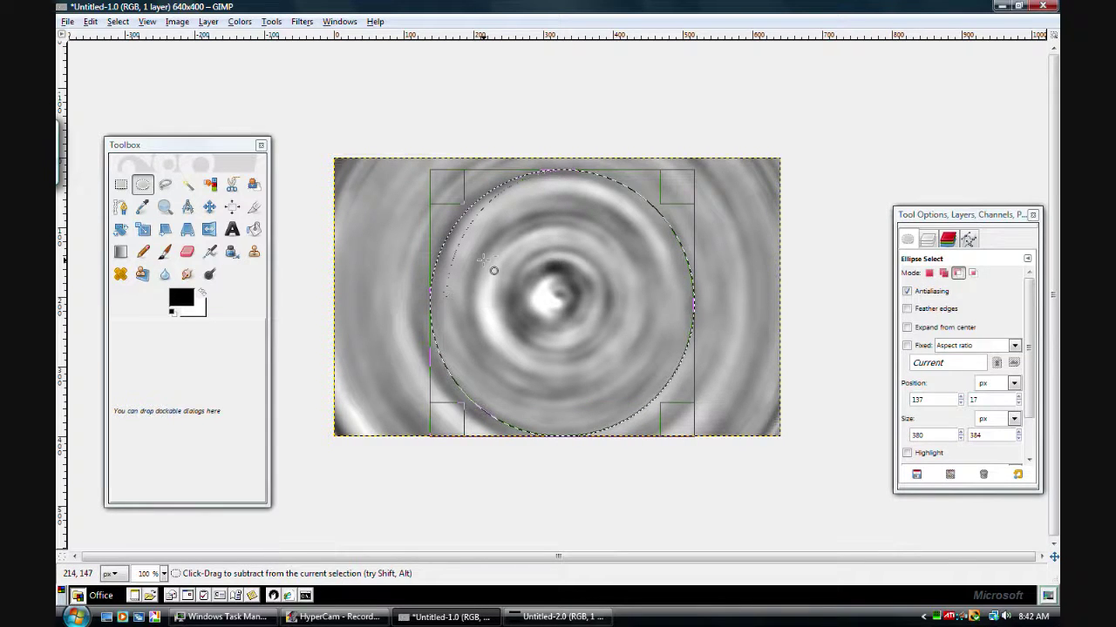
{"action": "key", "text": "ctrl+c"}
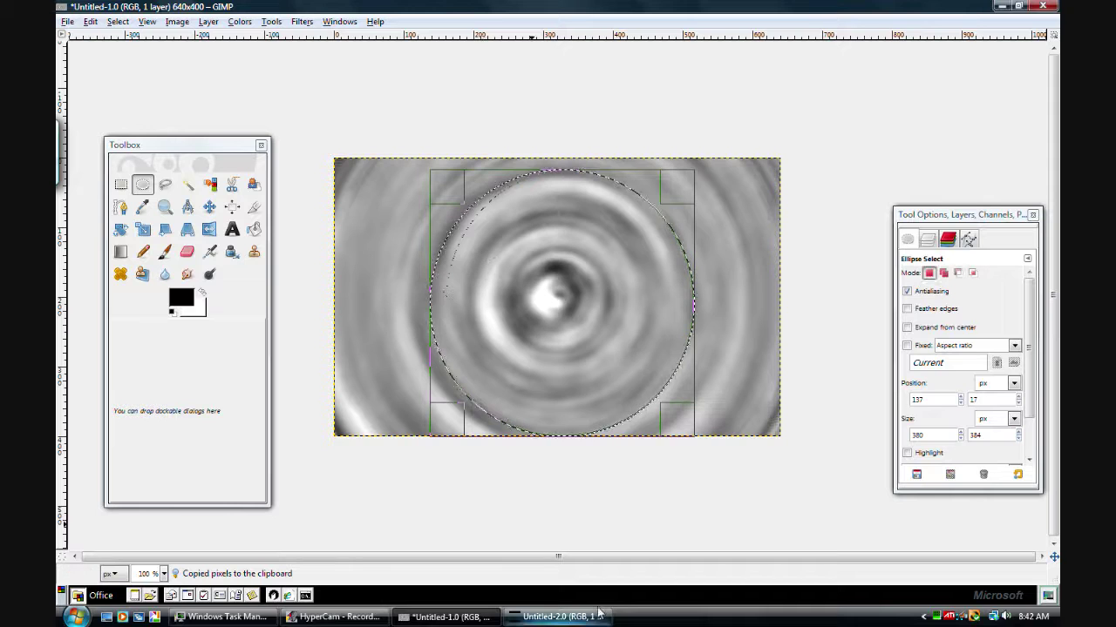
Paste the swirl circle into Untitled-2.0 and maximize its window
{"action": "left_click", "coordinate": [558, 617]}
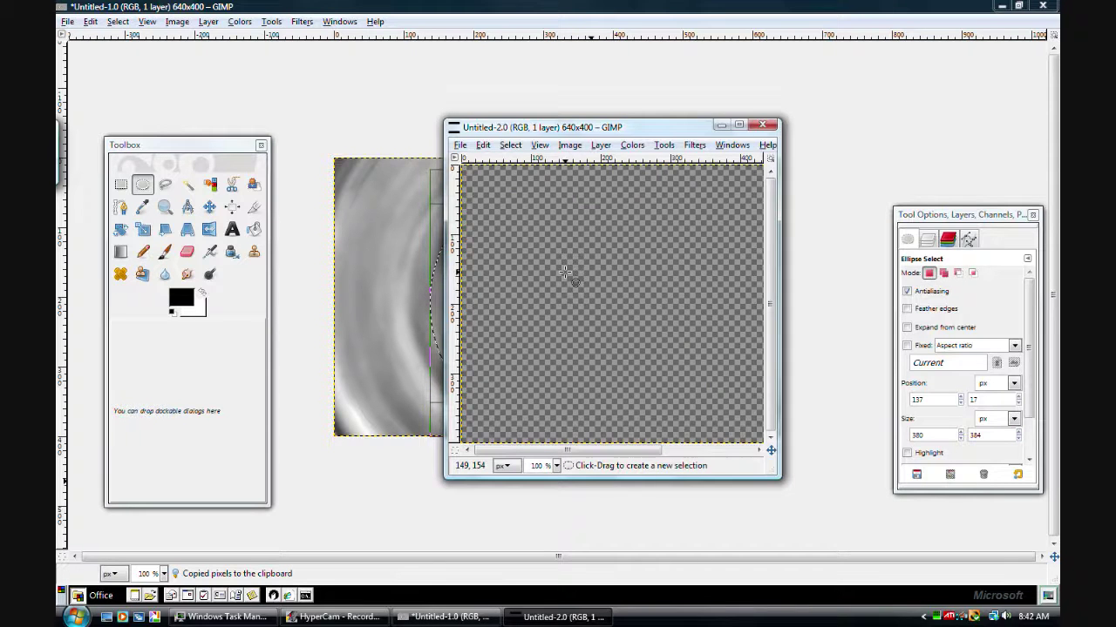
{"action": "key", "text": "ctrl+v"}
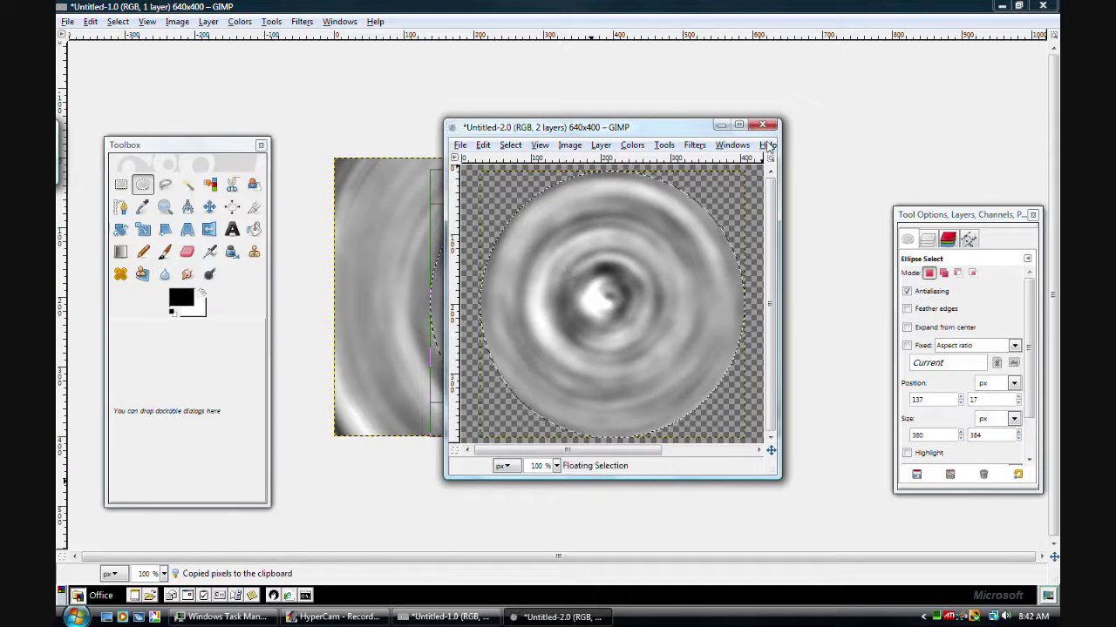
{"action": "left_click", "coordinate": [738, 124]}
Anchor the pasted circle, paste it again as a floating piece, and move it to the canvas centre
{"action": "left_click", "coordinate": [87, 349]}
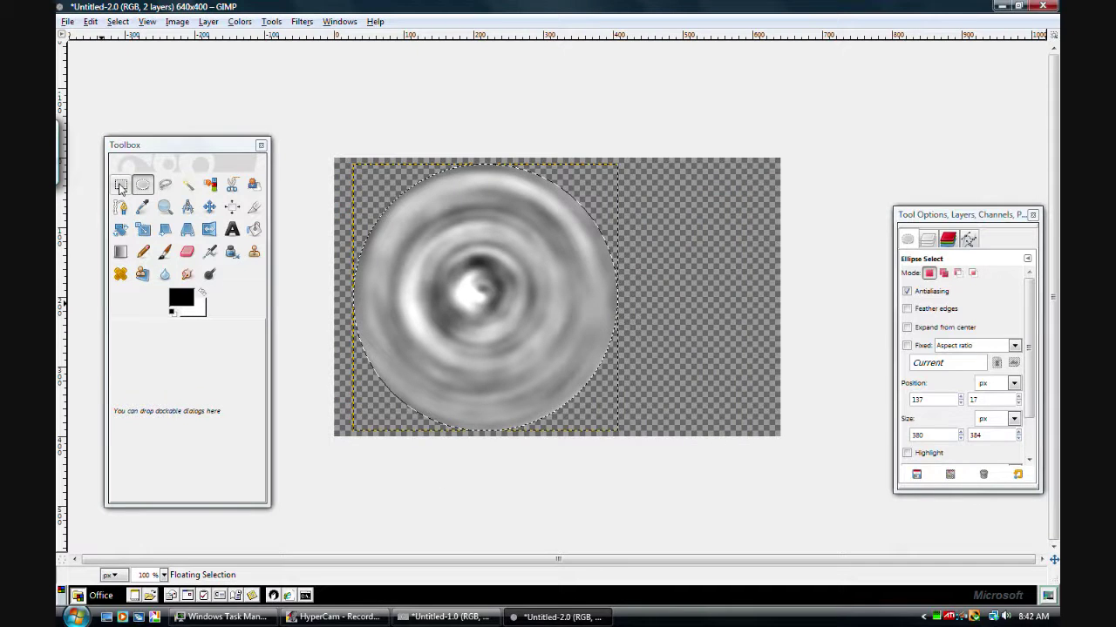
{"action": "key", "text": "r"}
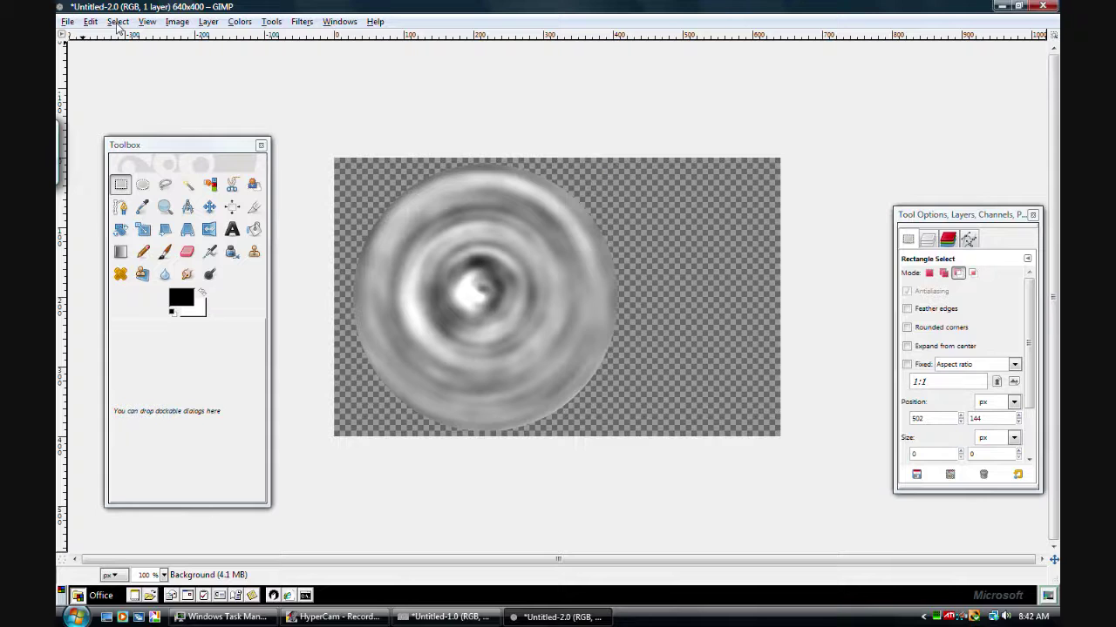
{"action": "key", "text": "ctrl+v"}
{"action": "key", "text": "m"}
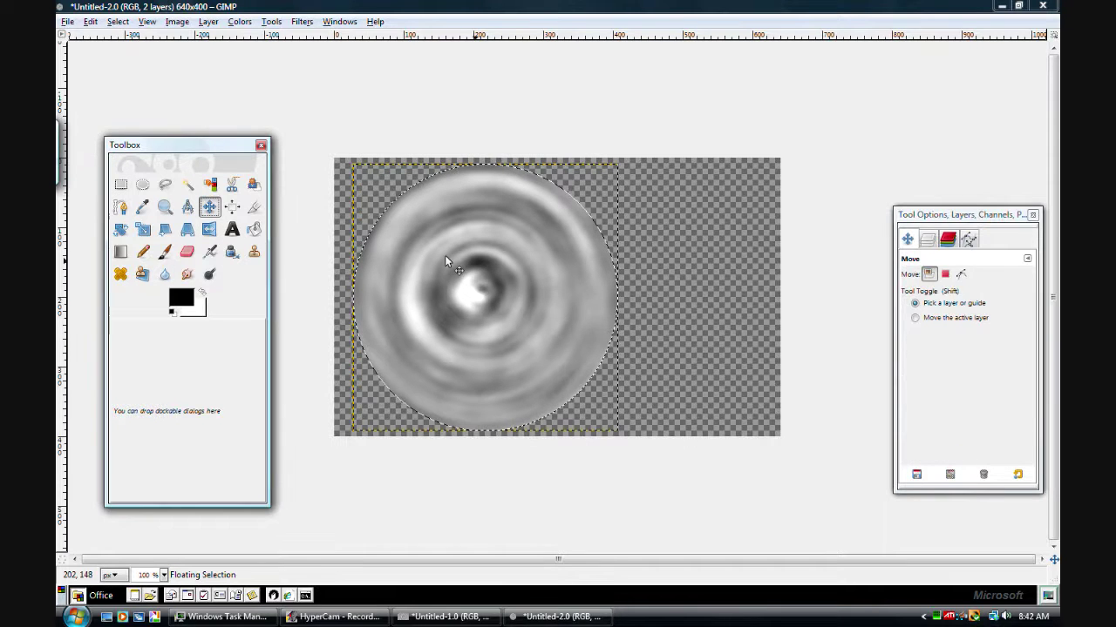
{"action": "left_click_drag", "start_coordinate": [493, 282], "coordinate": [568, 284]}
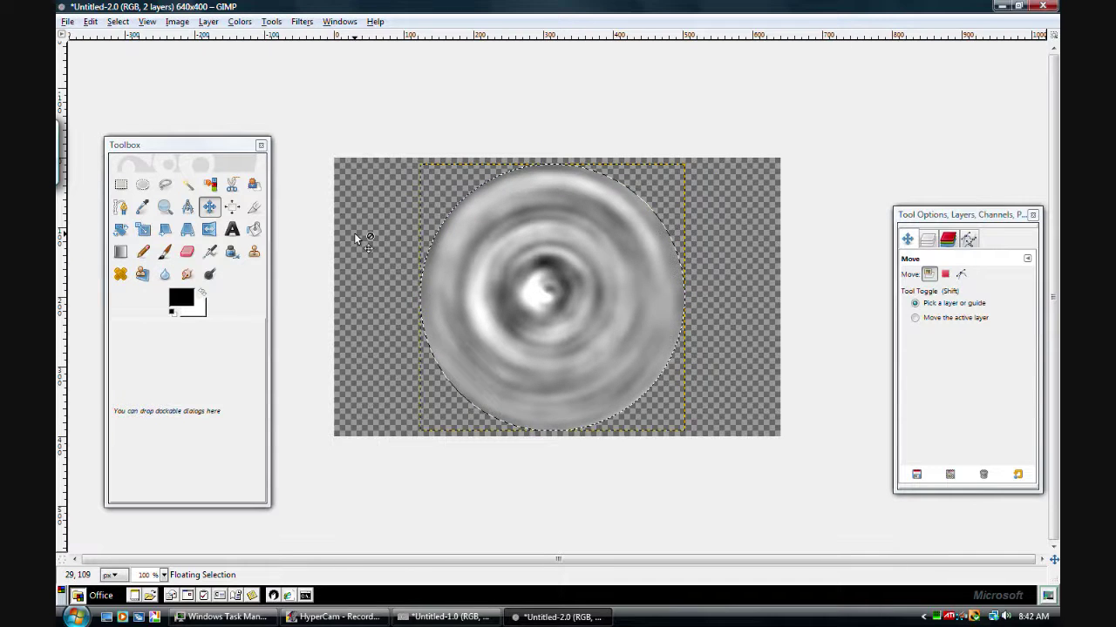
{"action": "left_click", "coordinate": [120, 184]}
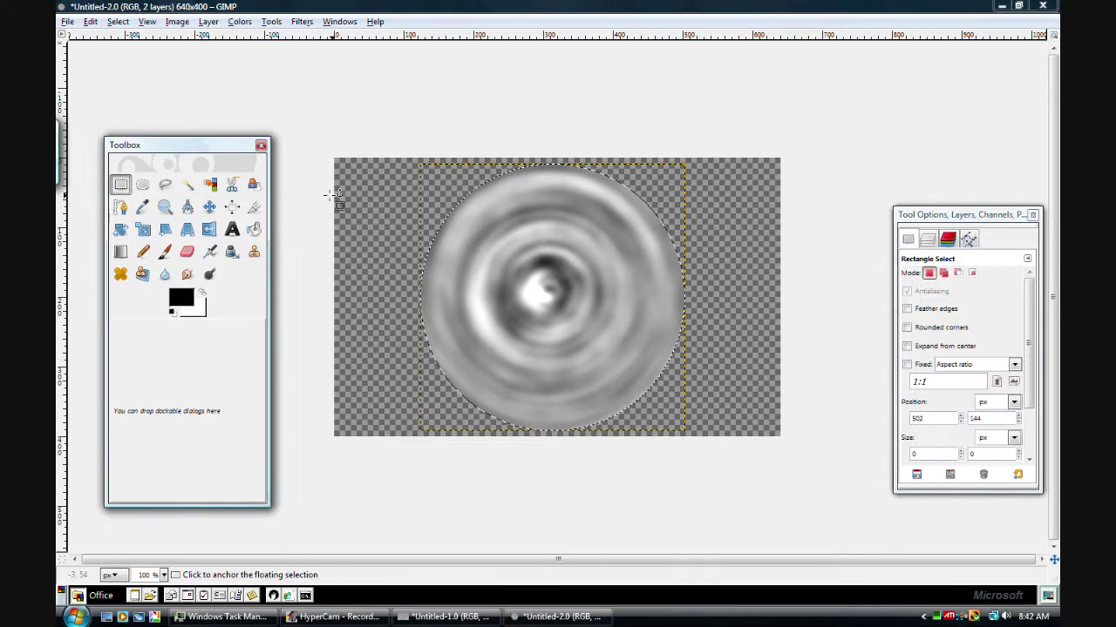
Anchor the disc, select a smaller inner circle, delete it, and deselect, leaving a ring
{"action": "left_click", "coordinate": [351, 216]}
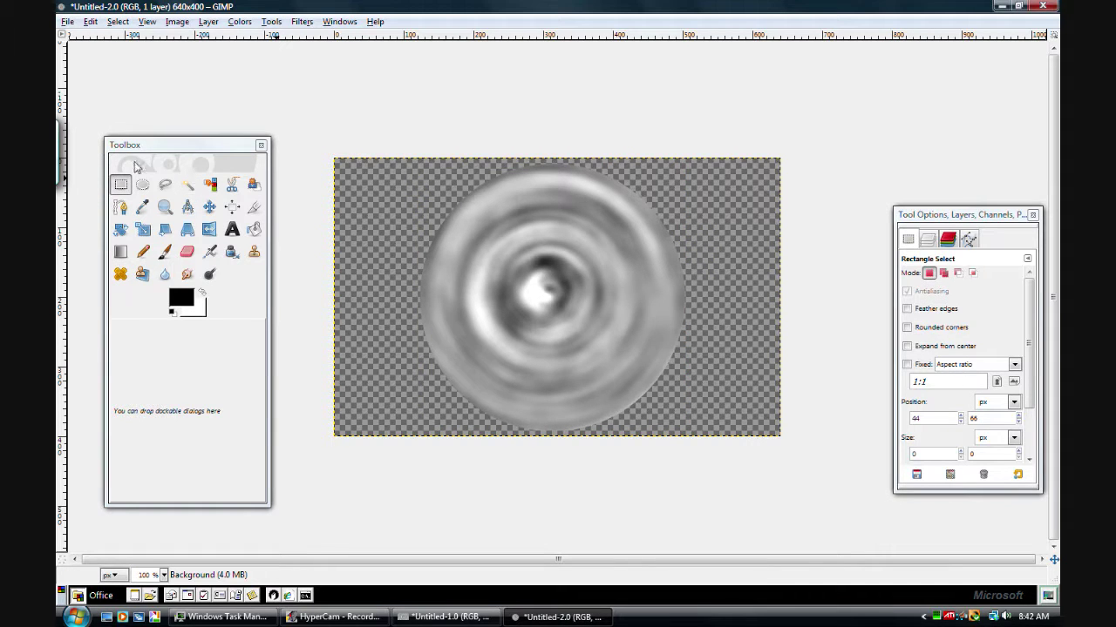
{"action": "left_click", "coordinate": [144, 186]}
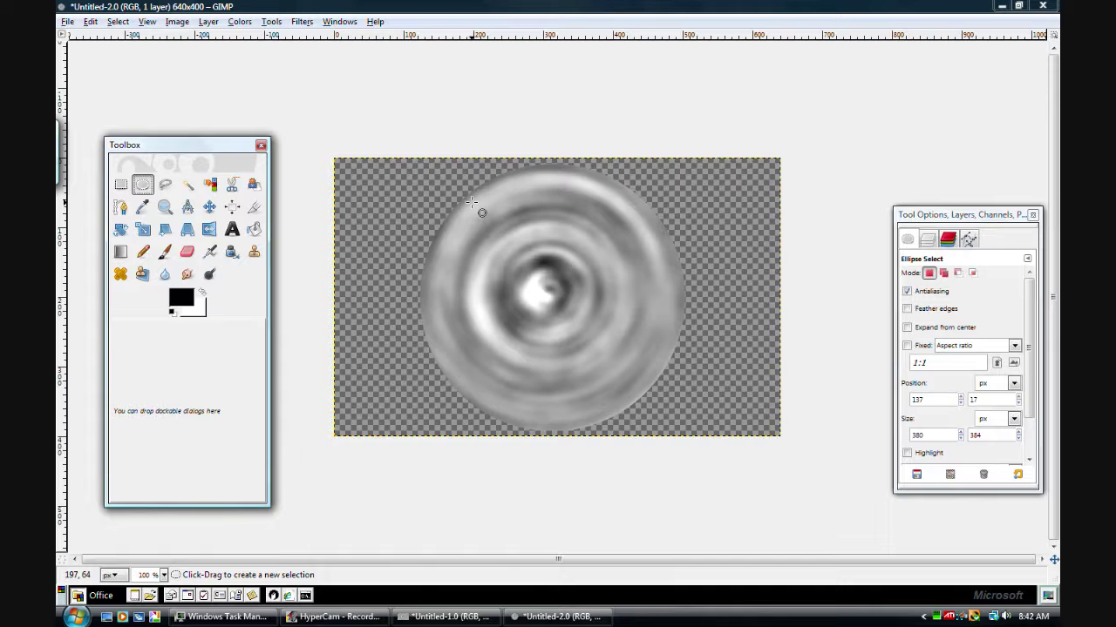
{"action": "left_click_drag", "start_coordinate": [472, 203], "coordinate": [638, 386]}
{"action": "mouse_move", "coordinate": [472, 296]}
{"action": "left_mouse_down"}
{"action": "mouse_move", "coordinate": [488, 299]}
{"action": "mouse_move", "coordinate": [459, 300]}
{"action": "mouse_move", "coordinate": [465, 314]}
{"action": "left_mouse_up"}
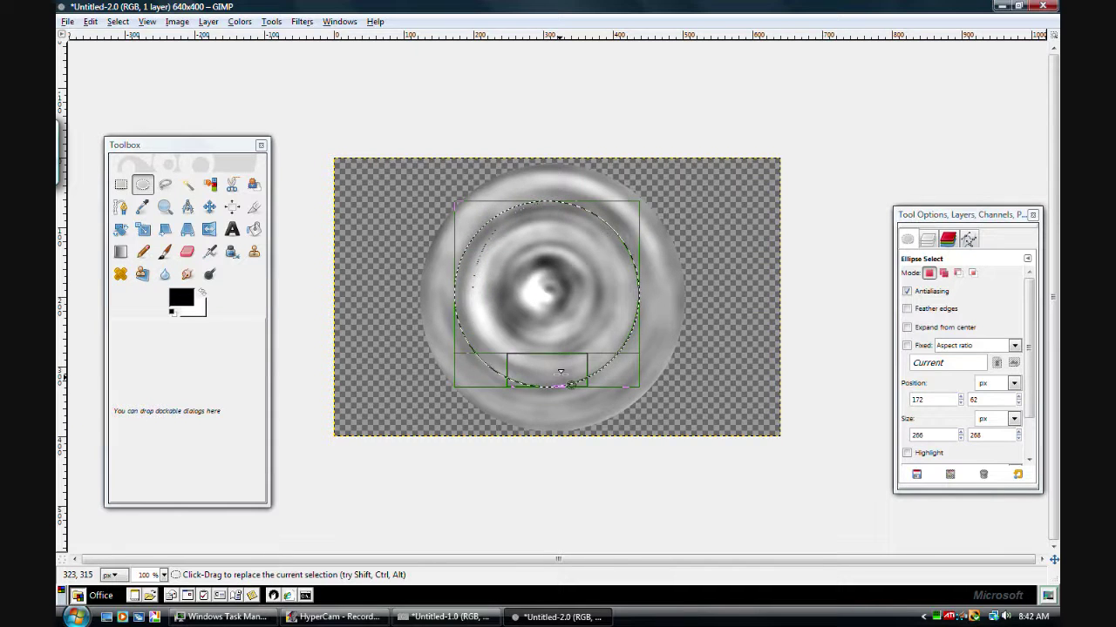
{"action": "left_click_drag", "start_coordinate": [552, 381], "coordinate": [563, 404]}
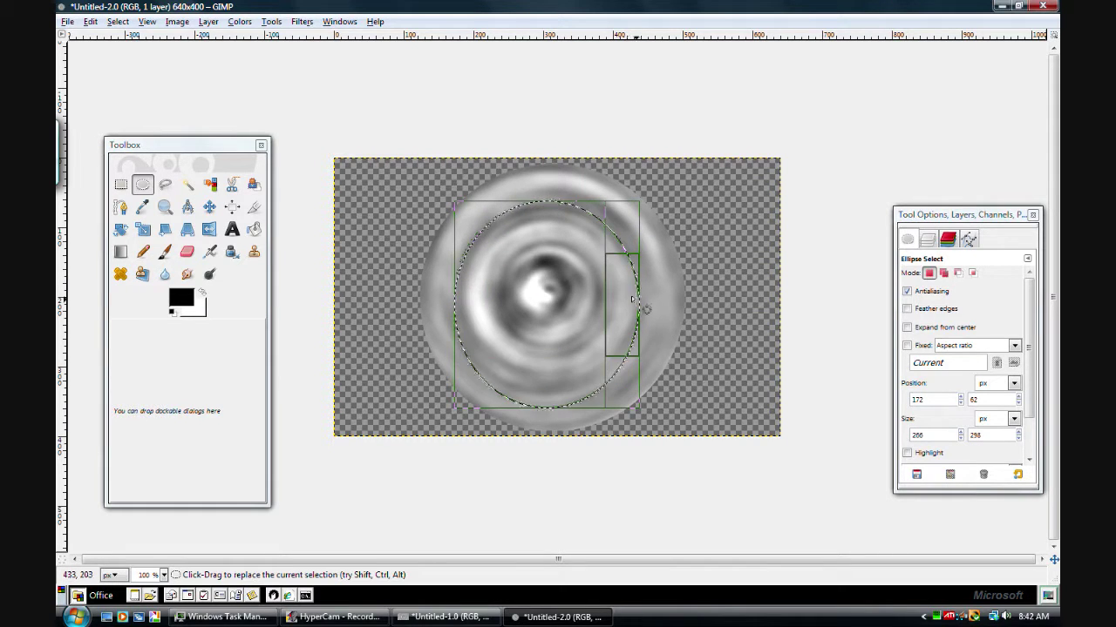
{"action": "left_click_drag", "start_coordinate": [642, 313], "coordinate": [653, 301]}
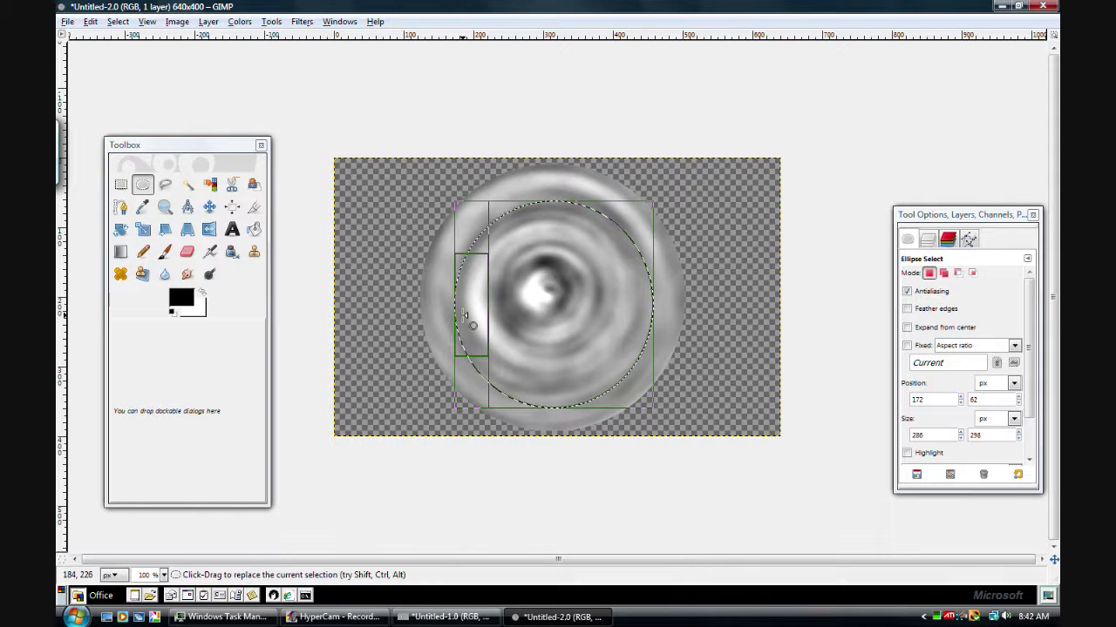
{"action": "left_click_drag", "start_coordinate": [543, 236], "coordinate": [543, 226]}
{"action": "left_click_drag", "start_coordinate": [462, 311], "coordinate": [459, 311]}
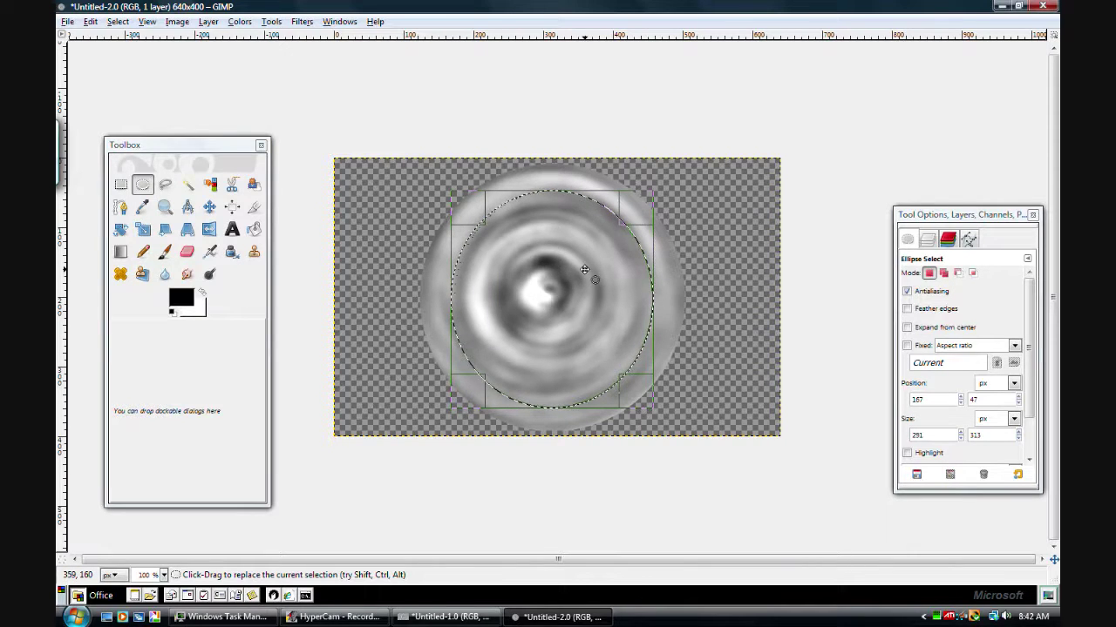
{"action": "key", "text": "Delete"}
{"action": "left_click", "coordinate": [722, 230]}
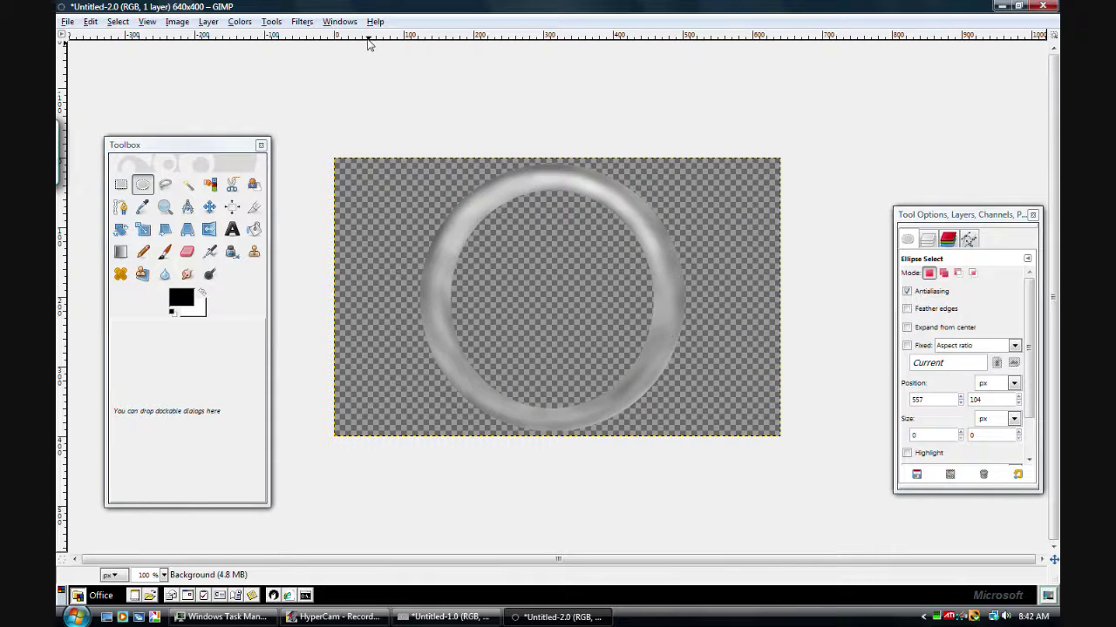
{"action": "left_click", "coordinate": [303, 22]}
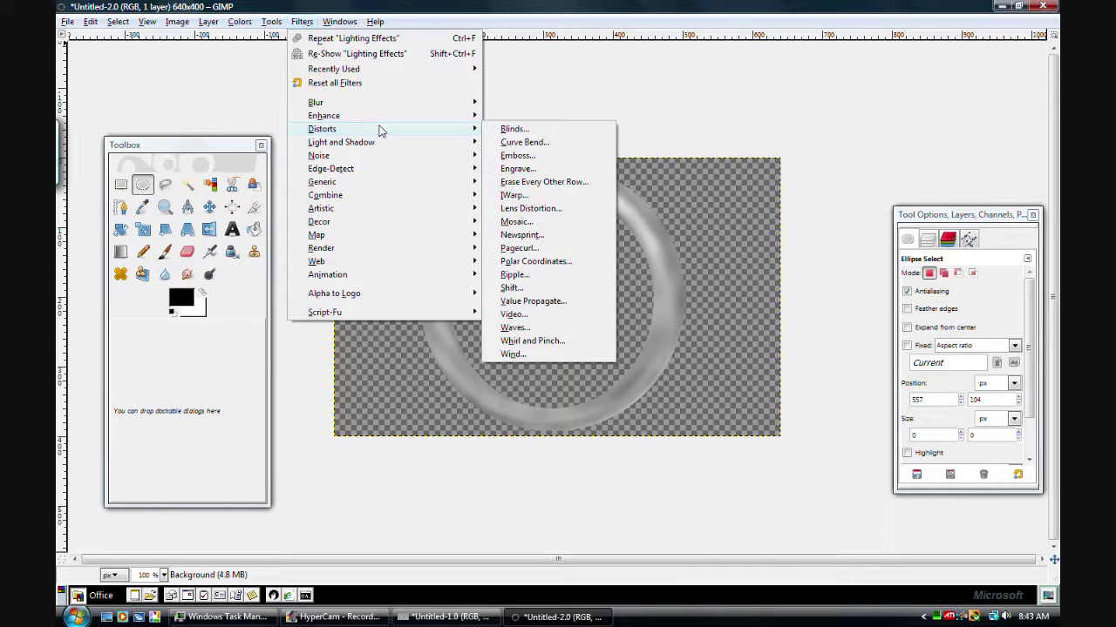
{"action": "mouse_move", "coordinate": [381, 103]}
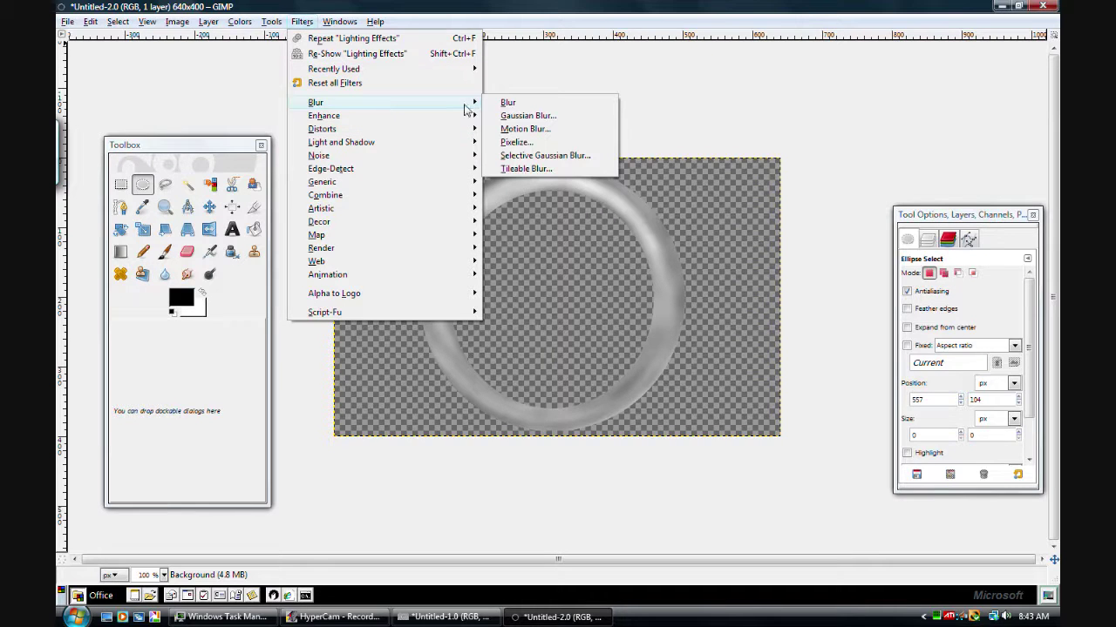
{"action": "left_click", "coordinate": [550, 122]}
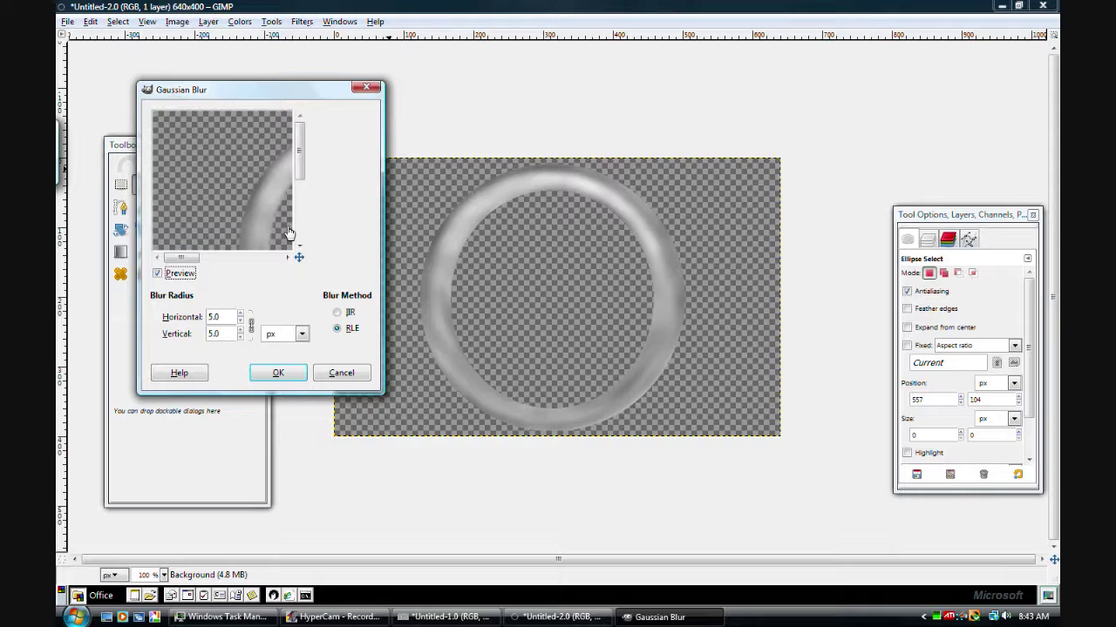
{"action": "left_click_drag", "start_coordinate": [178, 259], "coordinate": [223, 259]}
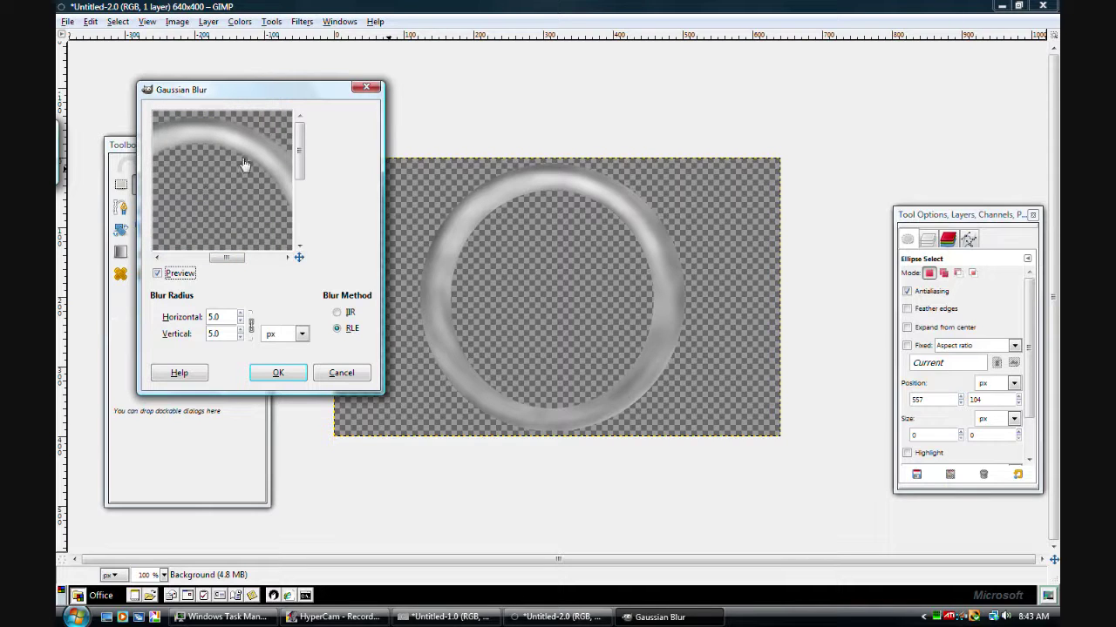
{"action": "left_click_drag", "start_coordinate": [241, 313], "coordinate": [242, 344]}
{"action": "left_click_drag", "start_coordinate": [300, 150], "coordinate": [301, 209]}
{"action": "left_click_drag", "start_coordinate": [241, 314], "coordinate": [244, 339]}
{"action": "left_click", "coordinate": [241, 337]}
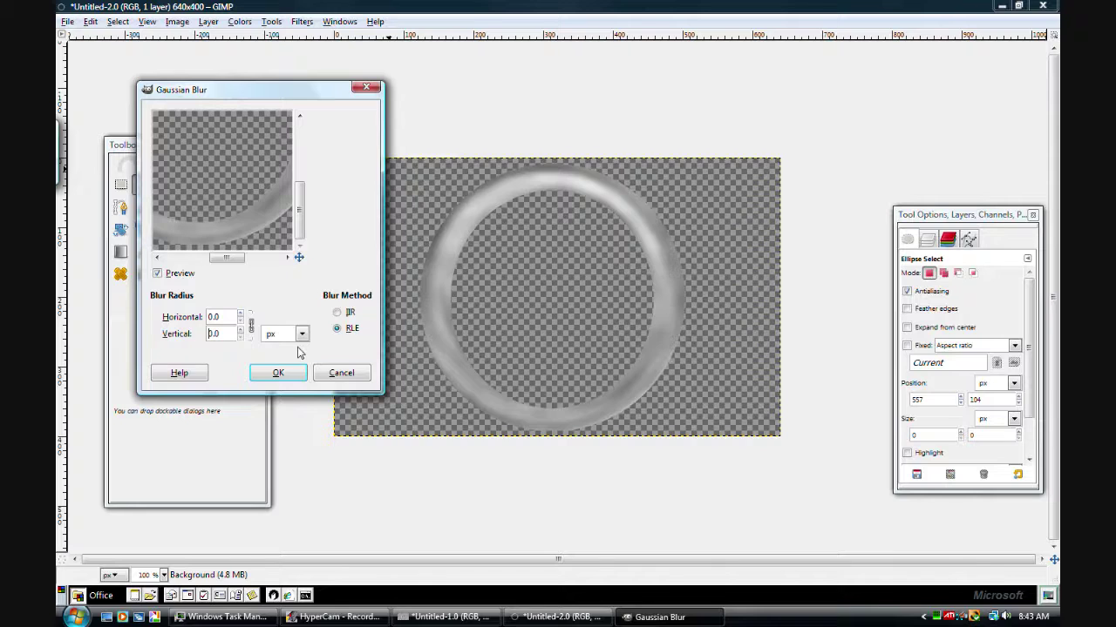
{"action": "left_click", "coordinate": [341, 373]}
Lower the Levels white input to 160 so the ring turns almost solid white
{"action": "left_click", "coordinate": [241, 21]}
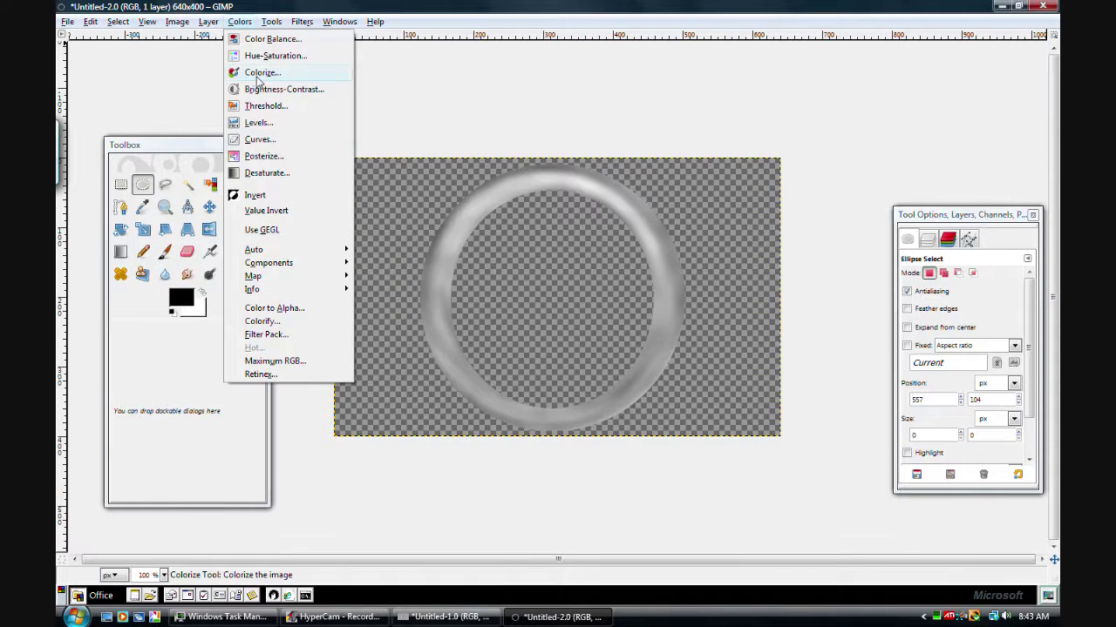
{"action": "left_click", "coordinate": [257, 122]}
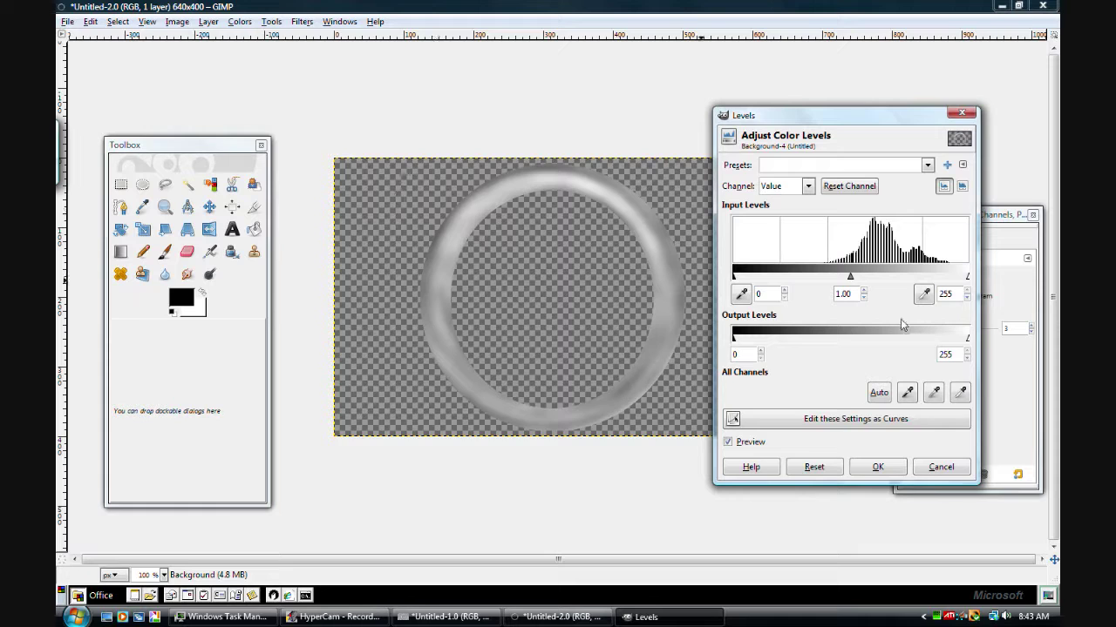
{"action": "left_click_drag", "start_coordinate": [966, 277], "coordinate": [903, 279]}
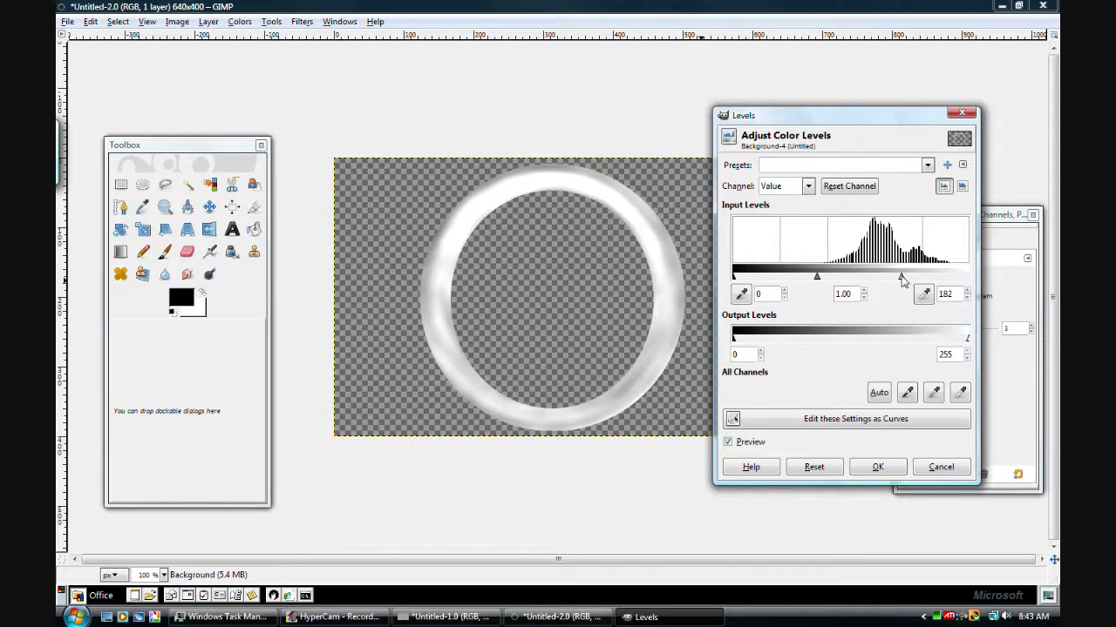
{"action": "left_click_drag", "start_coordinate": [902, 279], "coordinate": [883, 291]}
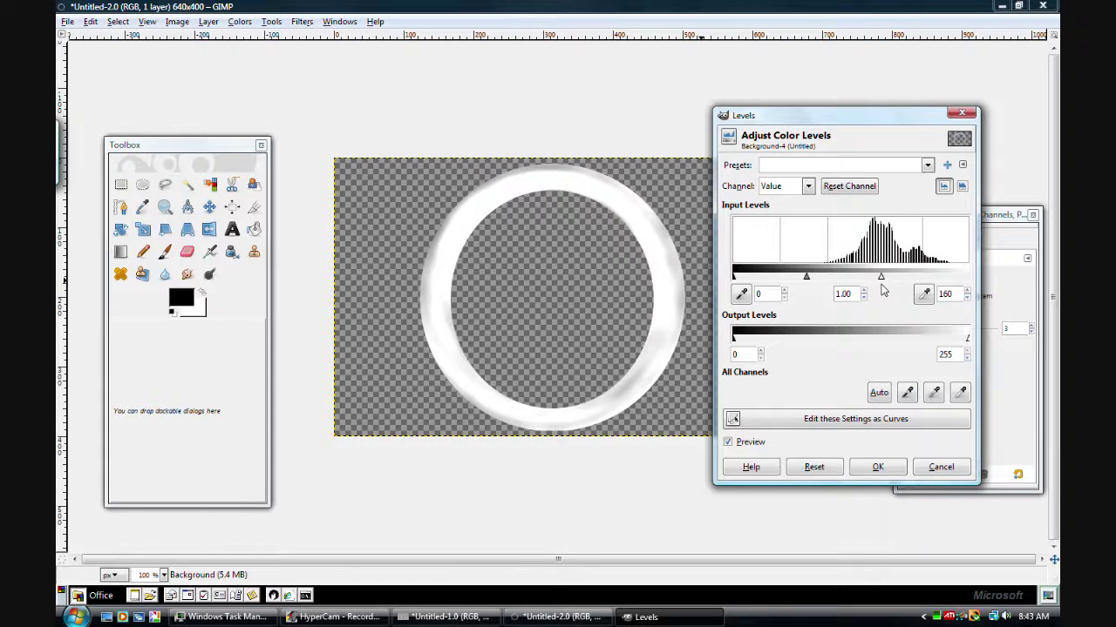
{"action": "left_click", "coordinate": [877, 467]}
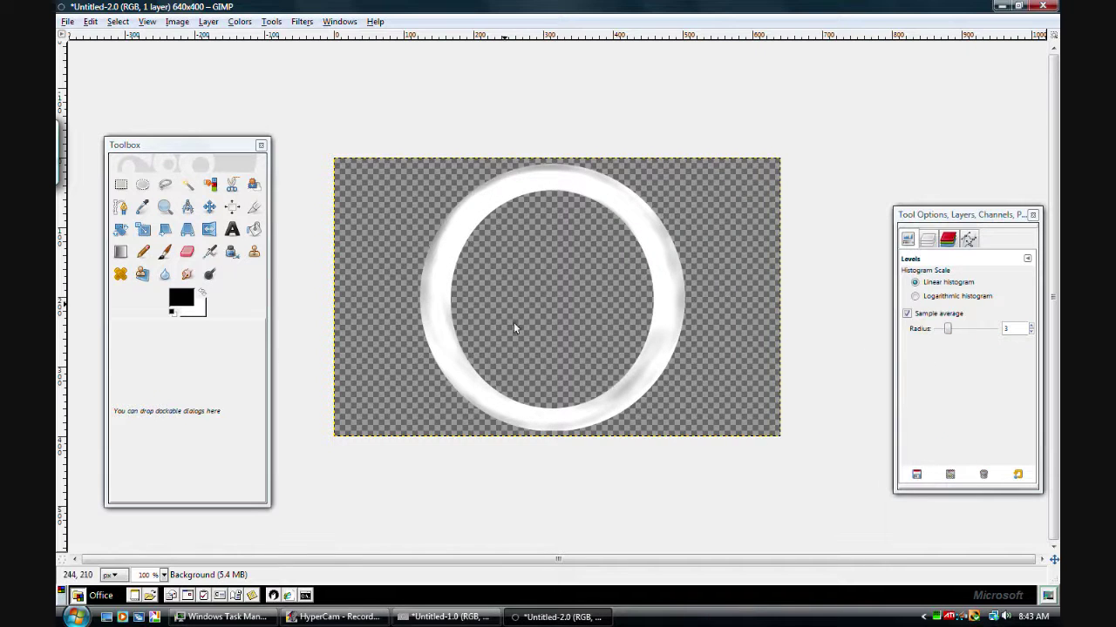
Apply a Gaussian blur of radius 46 px with the RLE method to the ring
{"action": "left_click", "coordinate": [301, 21]}
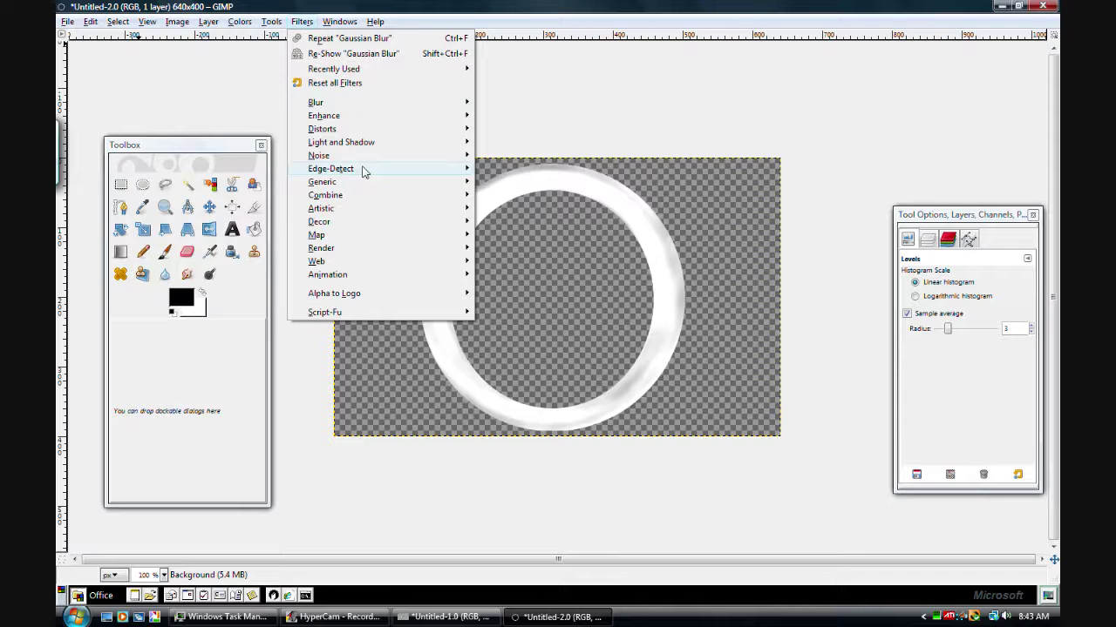
{"action": "mouse_move", "coordinate": [363, 105]}
{"action": "left_click", "coordinate": [515, 115]}
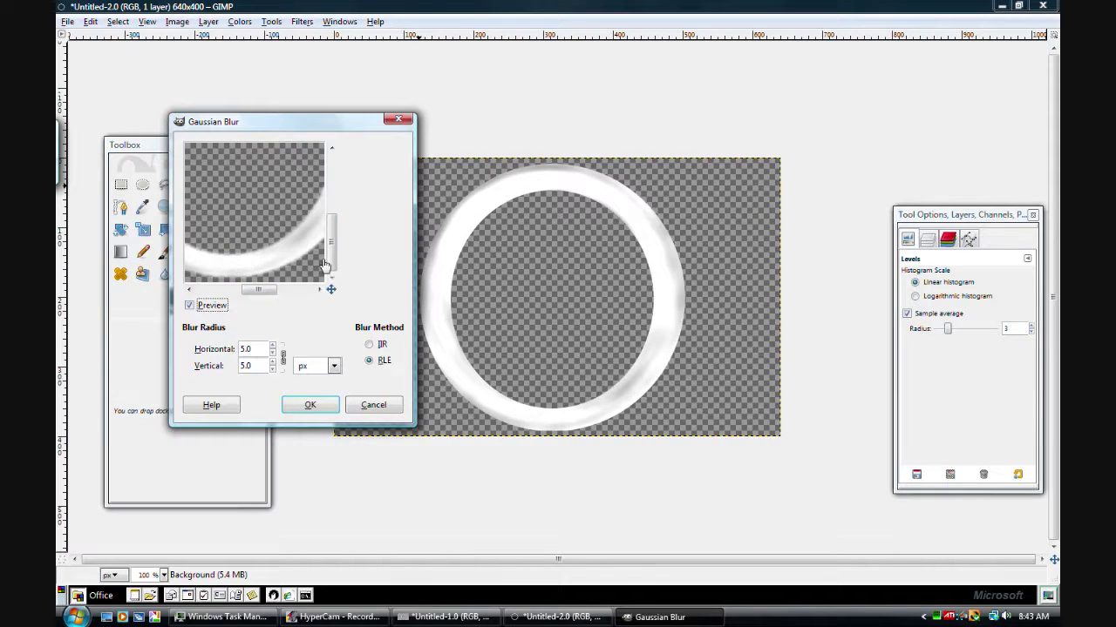
{"action": "left_click_drag", "start_coordinate": [324, 264], "coordinate": [346, 180]}
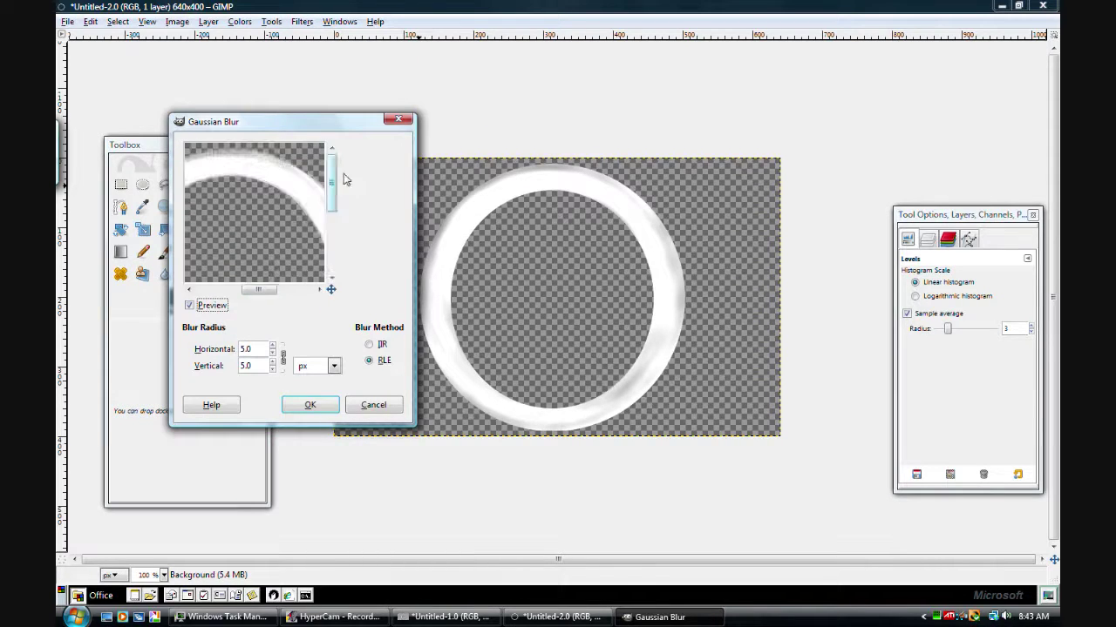
{"action": "left_click", "coordinate": [272, 347]}
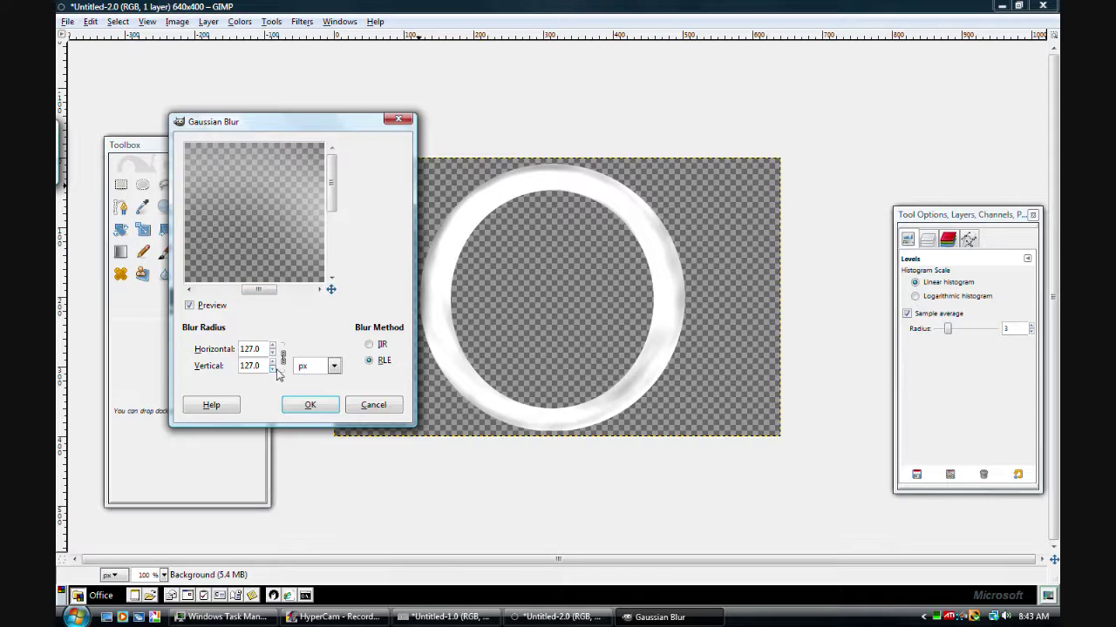
{"action": "left_click", "coordinate": [272, 369]}
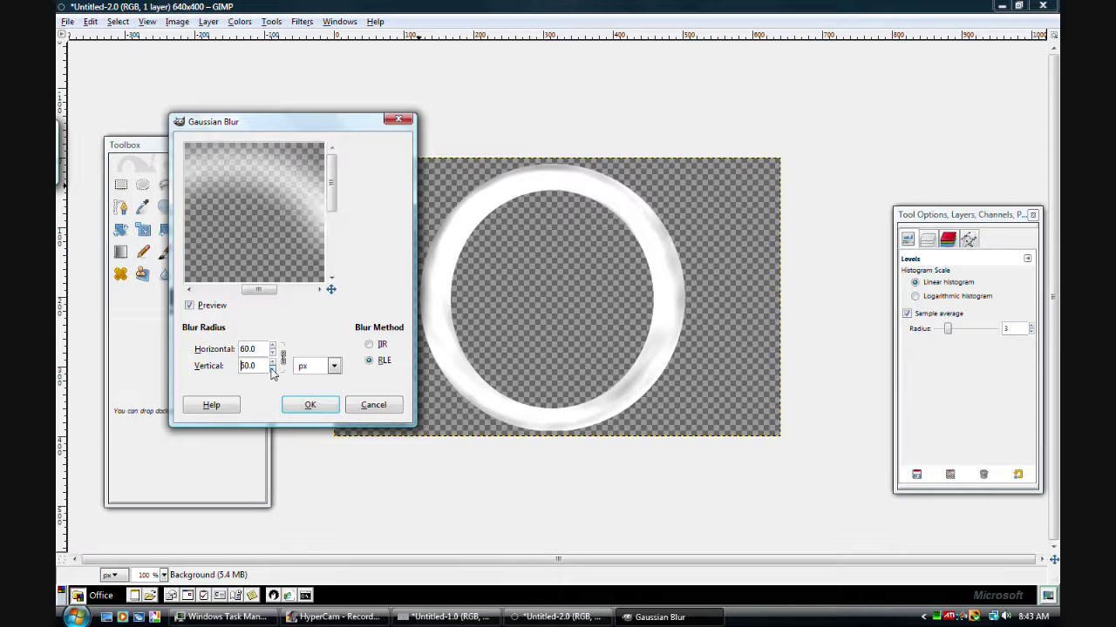
{"action": "left_click", "coordinate": [272, 370]}
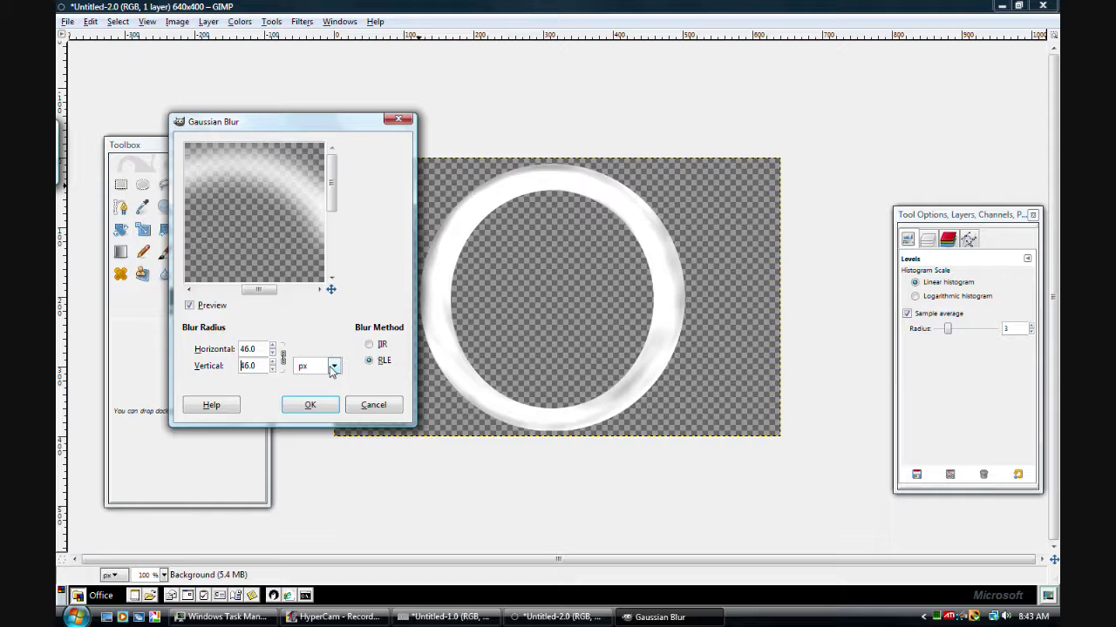
{"action": "left_click", "coordinate": [376, 346]}
{"action": "left_click", "coordinate": [371, 360]}
{"action": "left_click", "coordinate": [316, 408]}
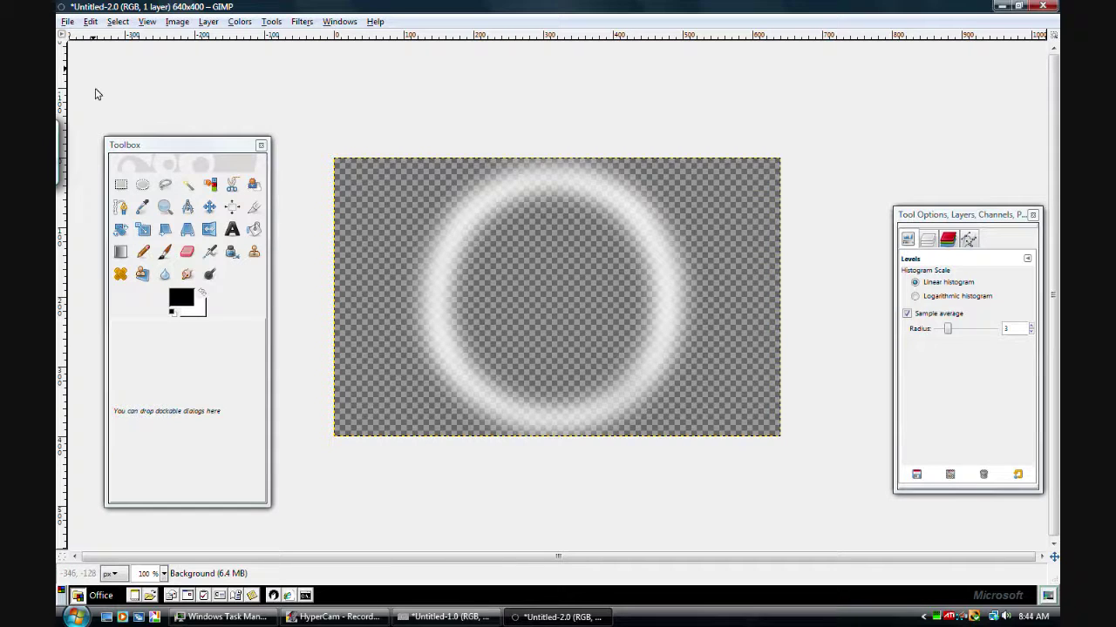
In Save As, browse to the Movie stuff > Effect Vids > Muzzle Flashes folder
{"action": "left_click", "coordinate": [67, 21]}
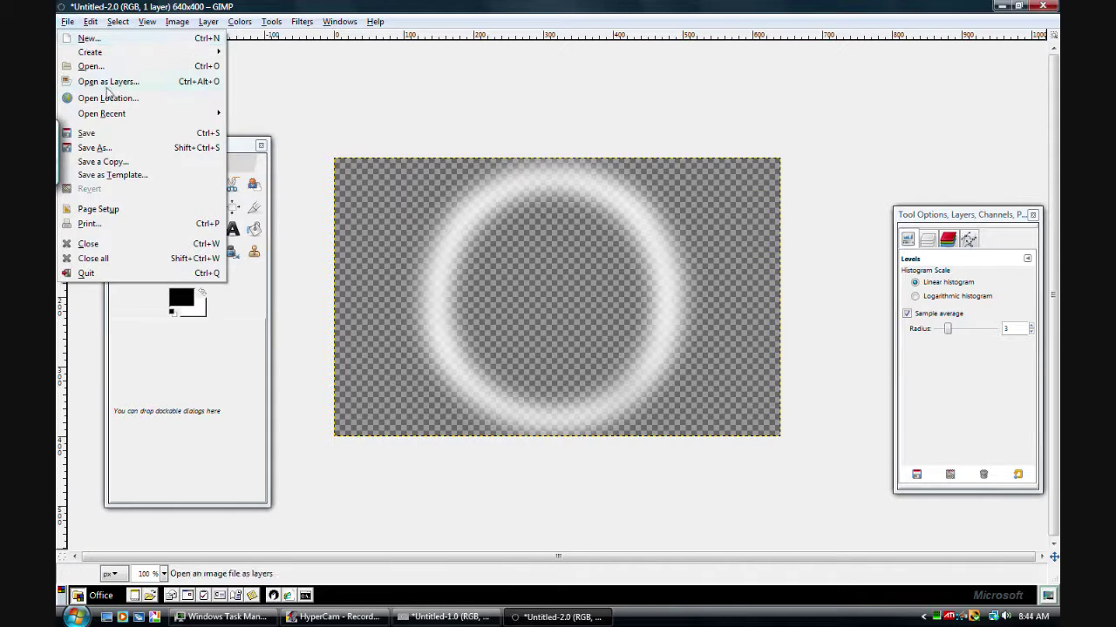
{"action": "left_click", "coordinate": [94, 148]}
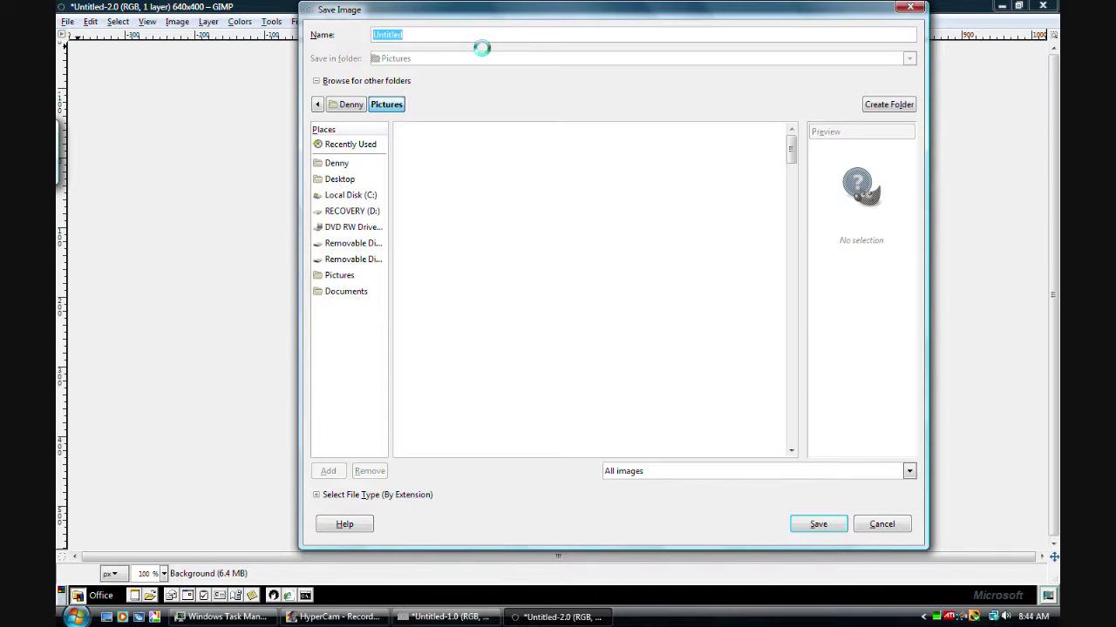
{"action": "type", "text": "T"}
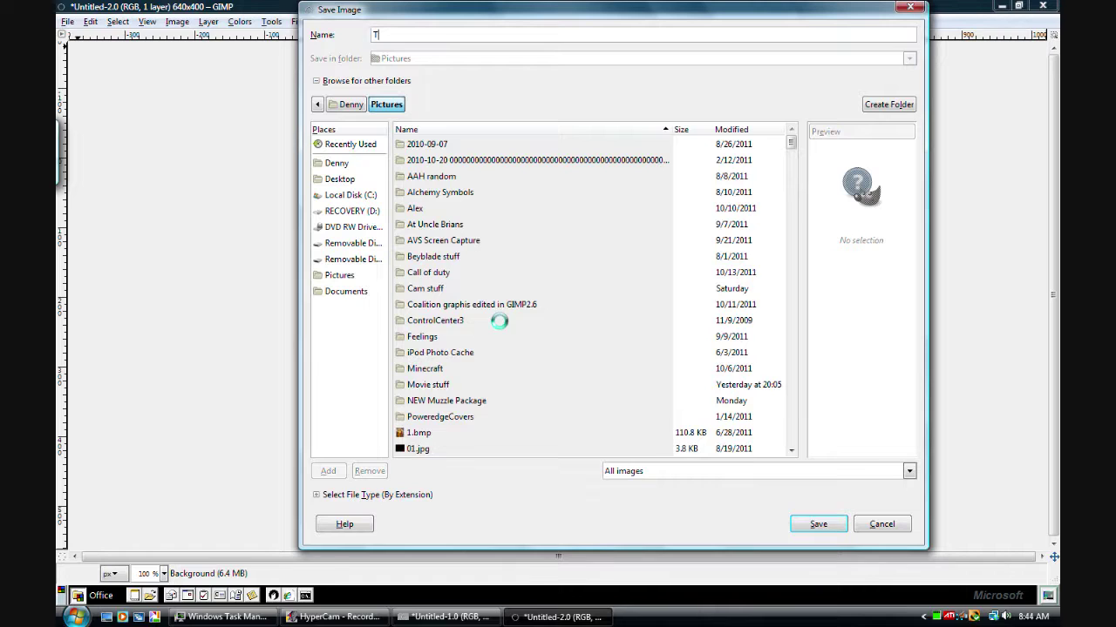
{"action": "key", "text": "BackSpace"}
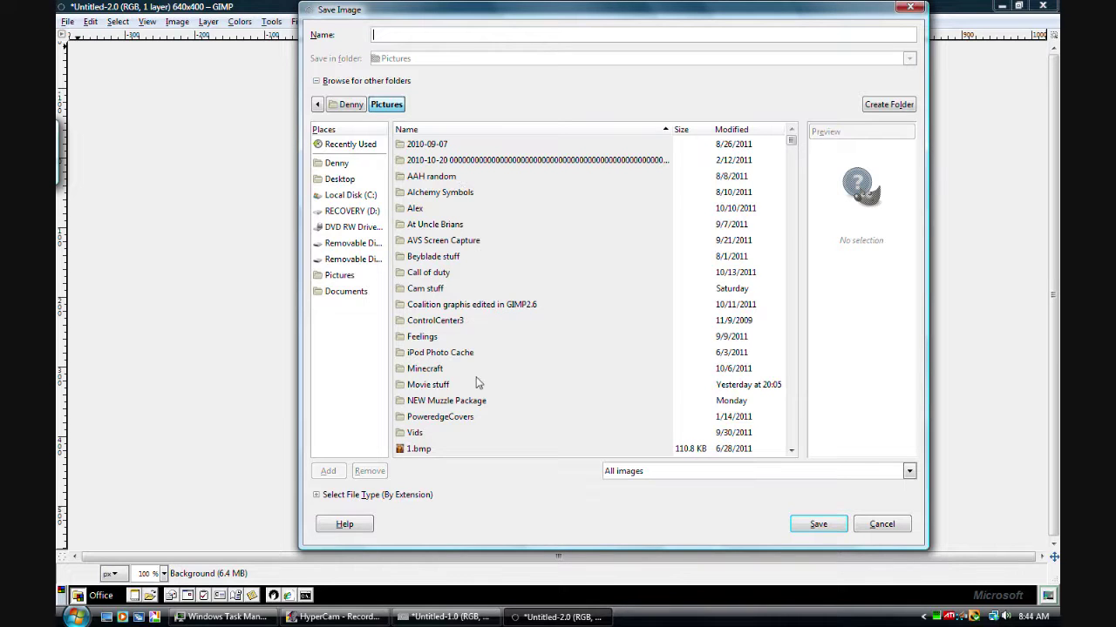
{"action": "left_click", "coordinate": [433, 389]}
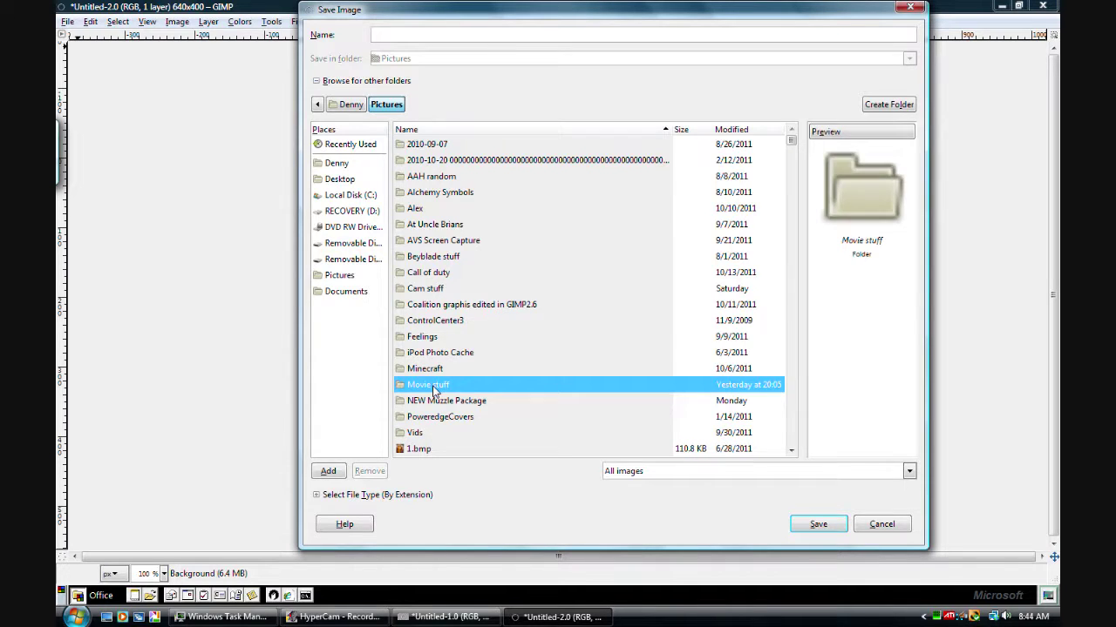
{"action": "double_click", "coordinate": [433, 389]}
{"action": "double_click", "coordinate": [440, 144]}
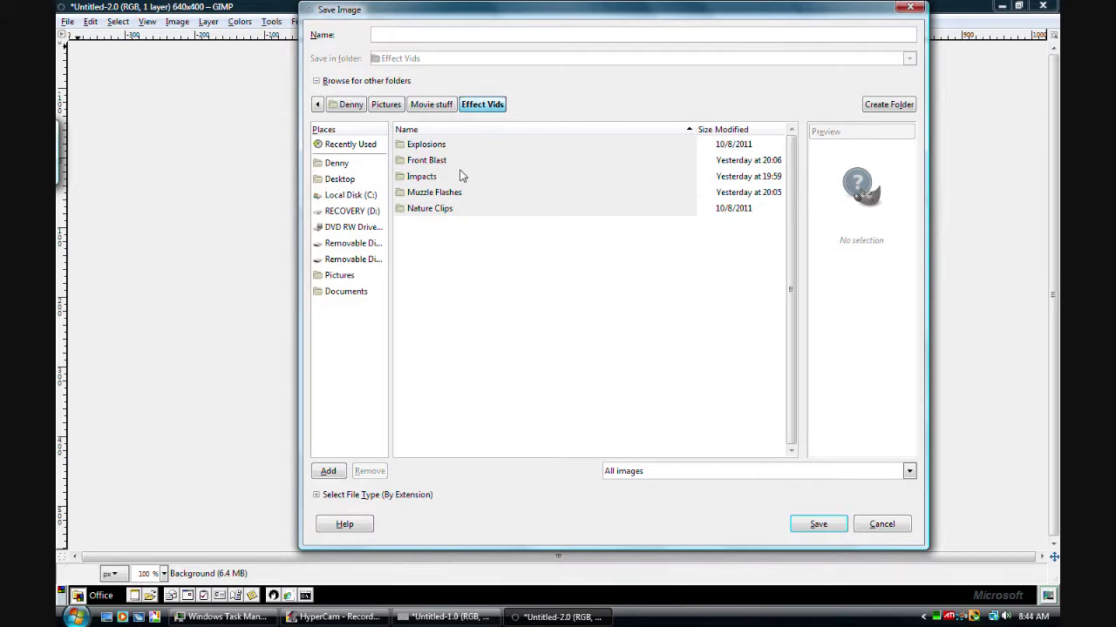
{"action": "left_click", "coordinate": [464, 192]}
{"action": "double_click", "coordinate": [463, 192]}
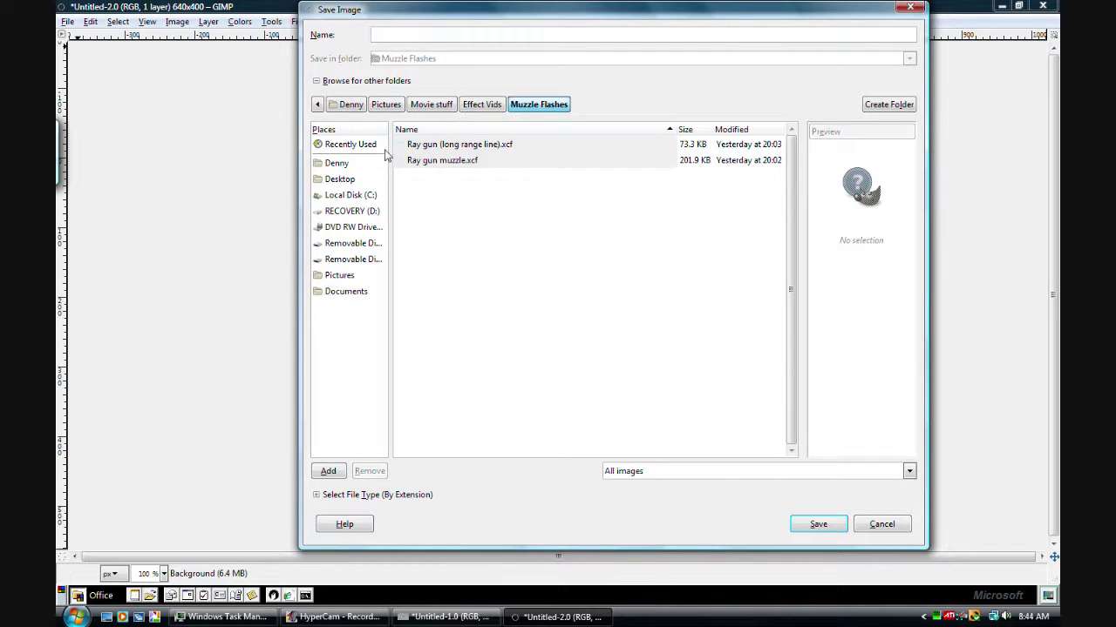
Name the file 'Thunder gun muzzle' and save it as XCF
{"action": "left_click", "coordinate": [431, 35]}
{"action": "type", "text": "Thun"}
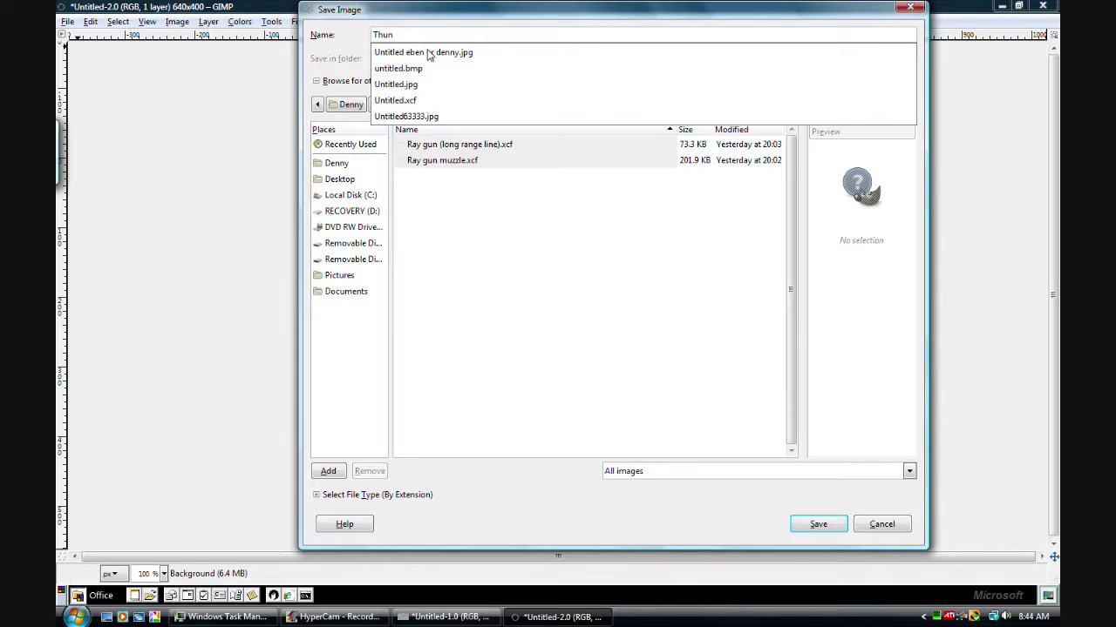
{"action": "type", "text": "der gun muzzle"}
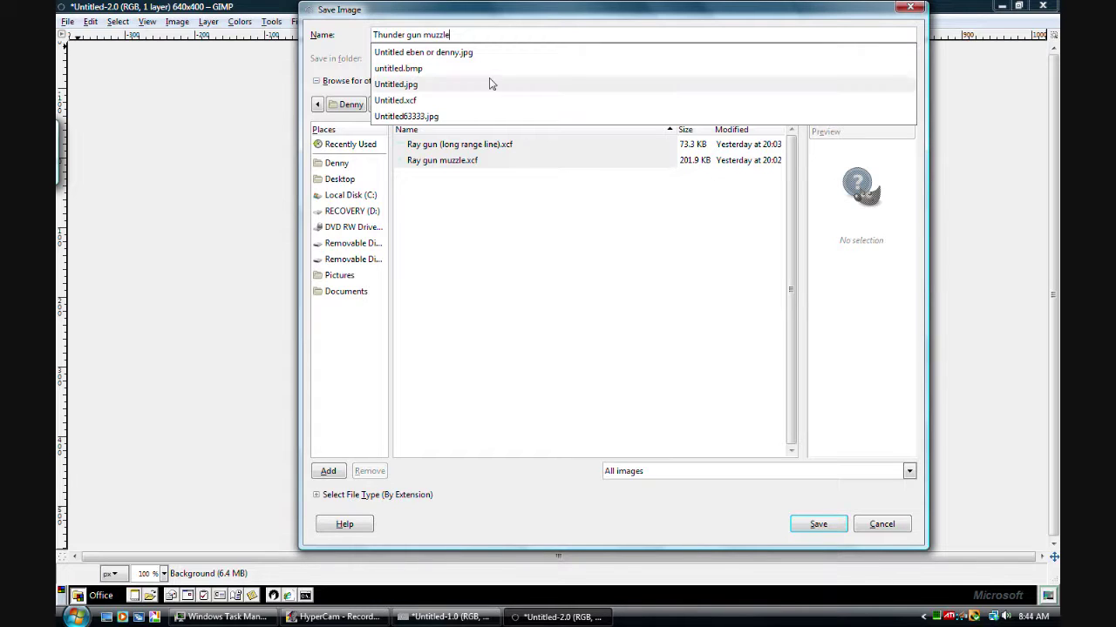
{"action": "left_click", "coordinate": [833, 529]}
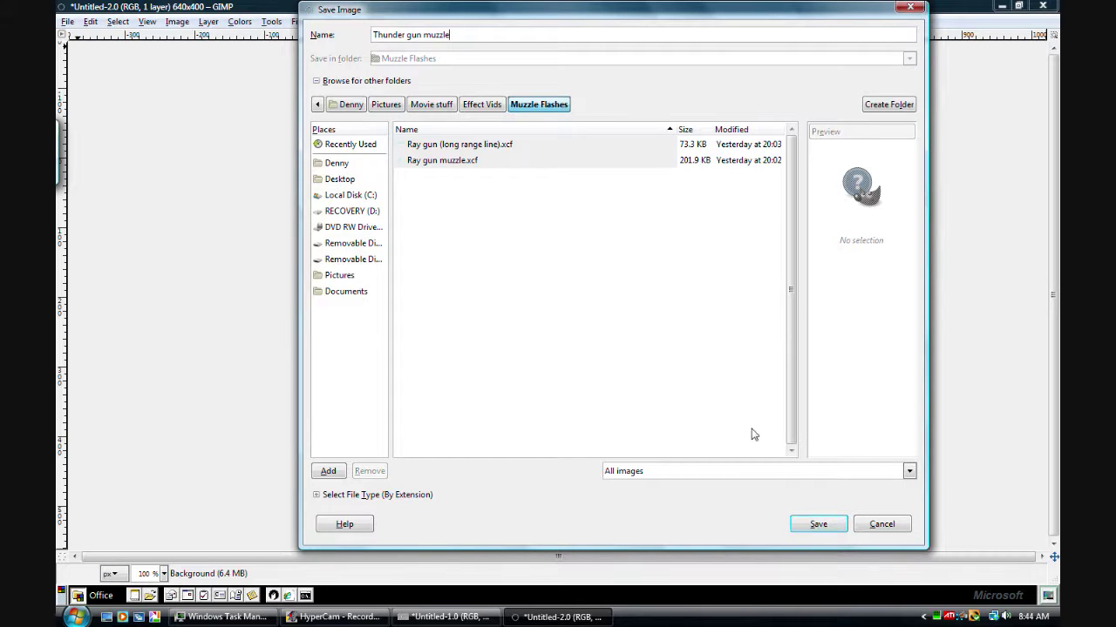
{"action": "left_click", "coordinate": [830, 527]}
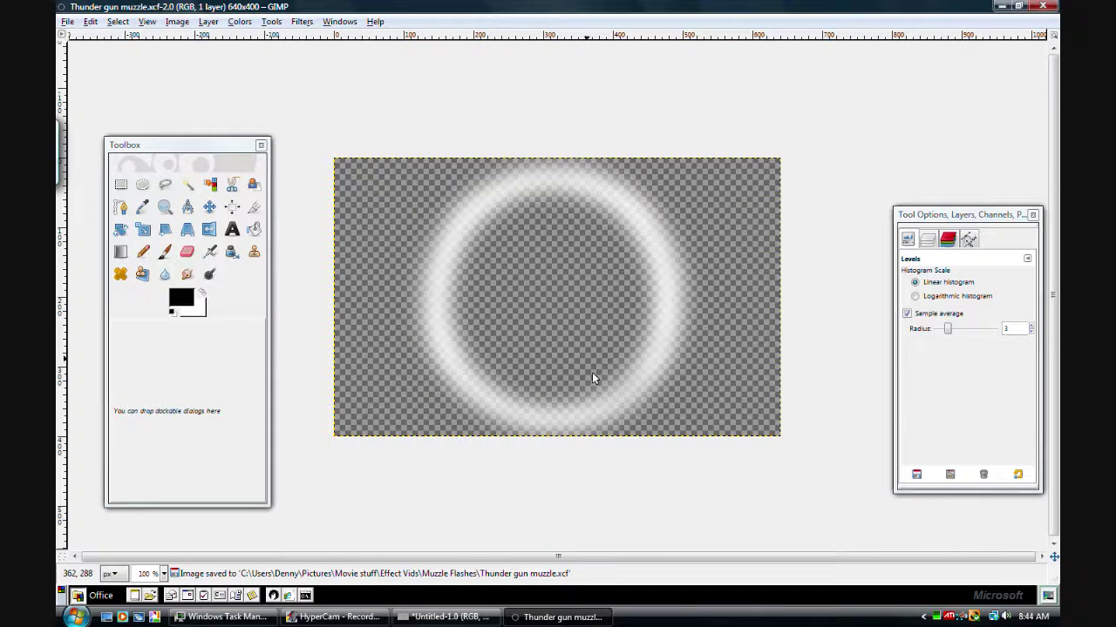
Close the saved muzzle image and clear the circular selection on the swirl image
{"action": "key", "text": "ctrl+w"}
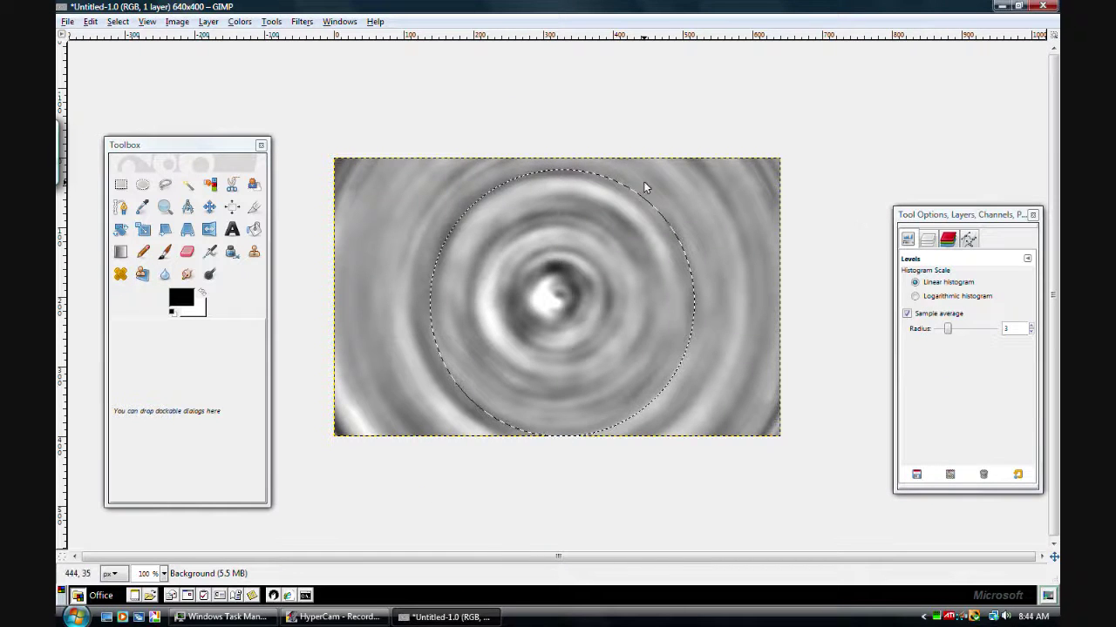
{"action": "left_click", "coordinate": [805, 191]}
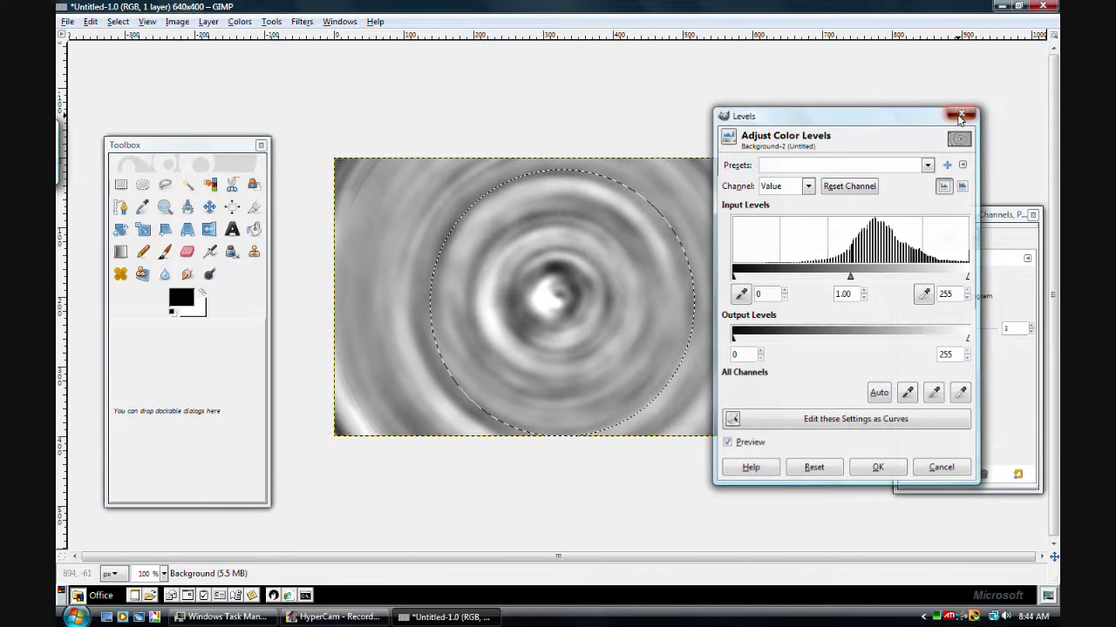
{"action": "key", "text": "Escape"}
{"action": "left_click", "coordinate": [209, 207]}
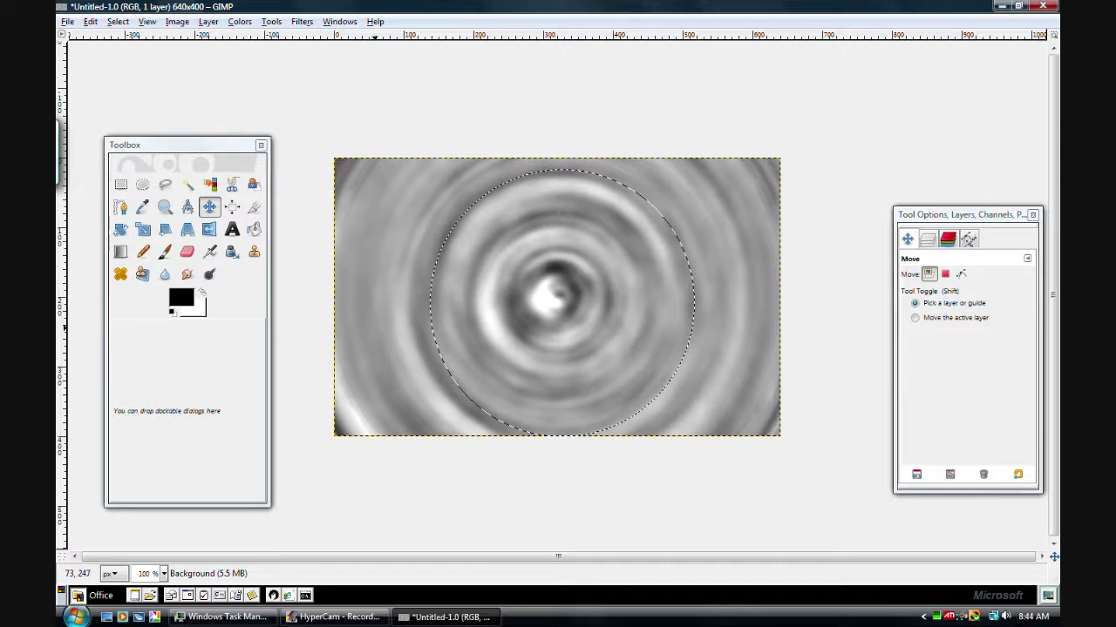
{"action": "key", "text": "r"}
{"action": "left_click", "coordinate": [309, 89]}
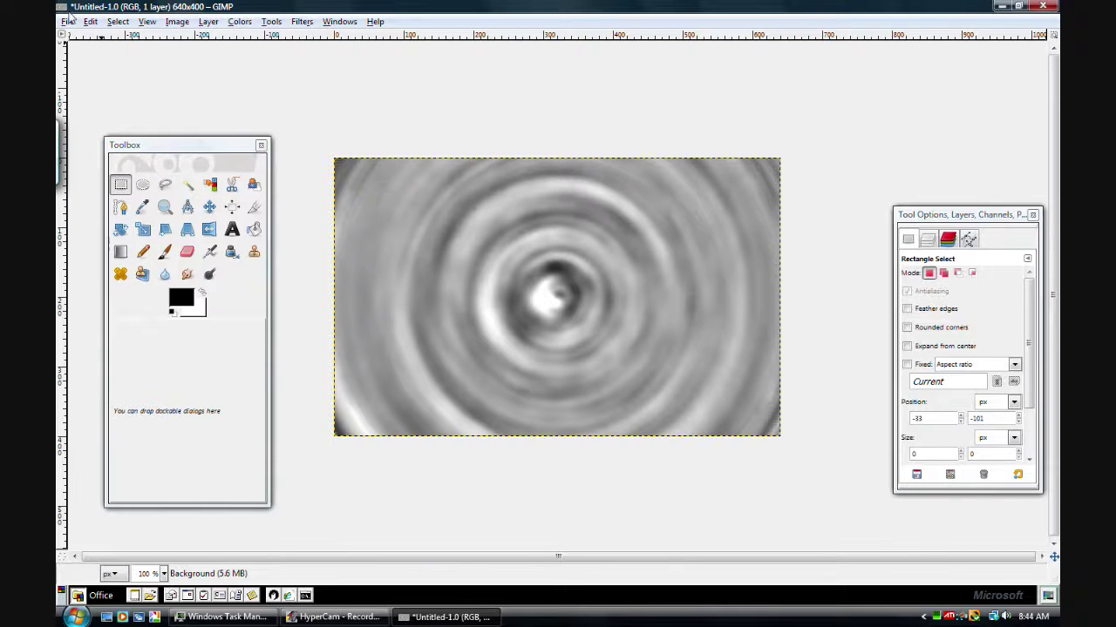
In Save As, browse to Pictures > Movie stuff > Effect Vids
{"action": "left_click", "coordinate": [67, 21]}
{"action": "mouse_move", "coordinate": [90, 21]}
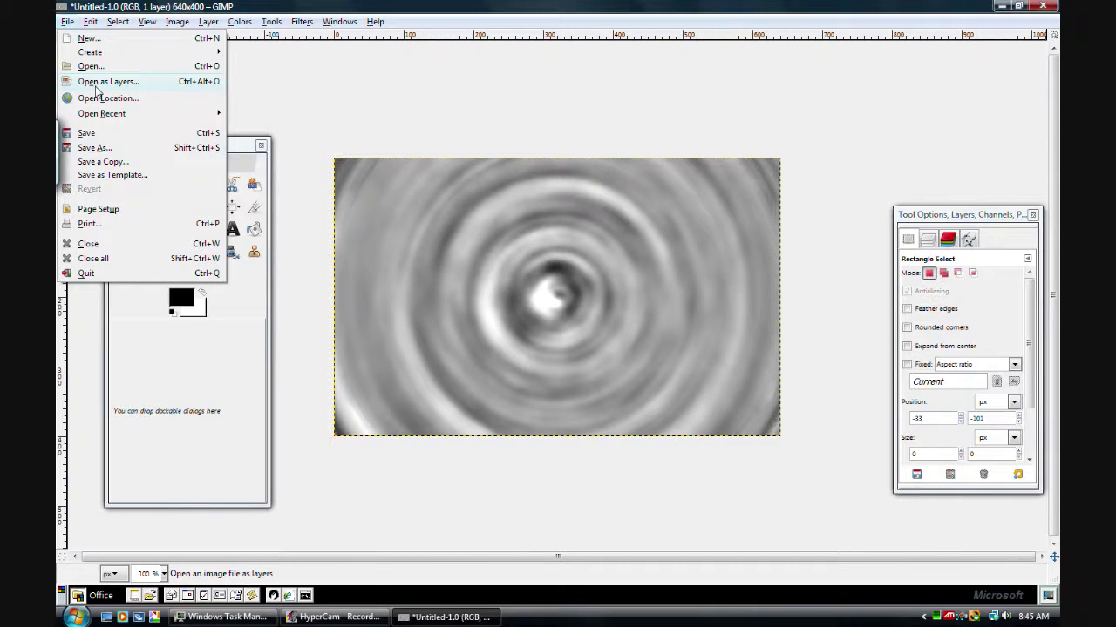
{"action": "left_click", "coordinate": [86, 132]}
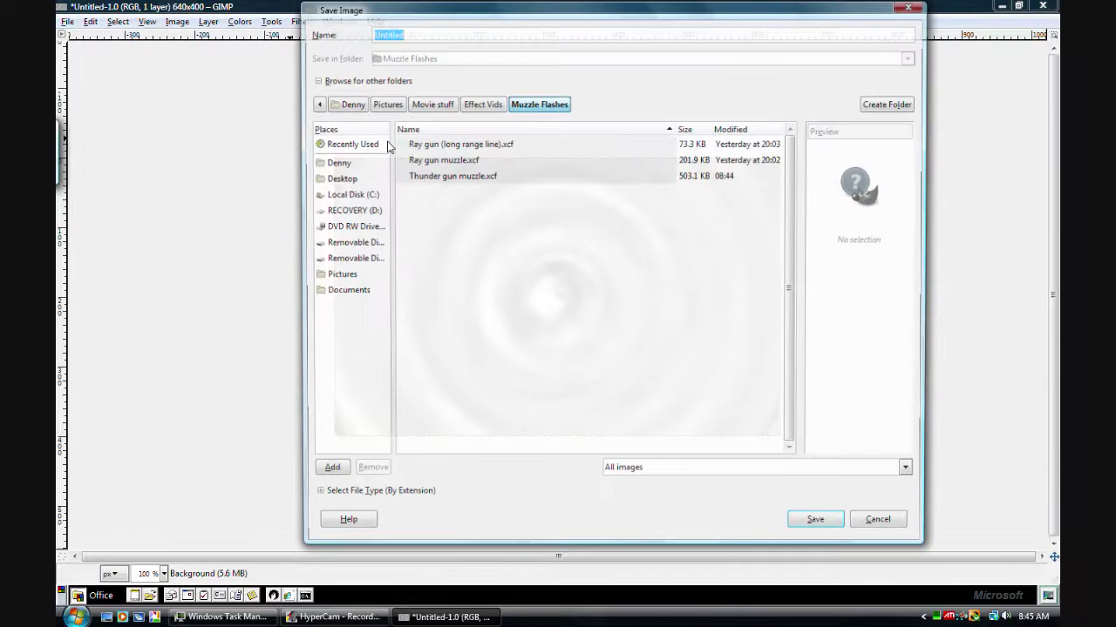
{"action": "left_click", "coordinate": [386, 105]}
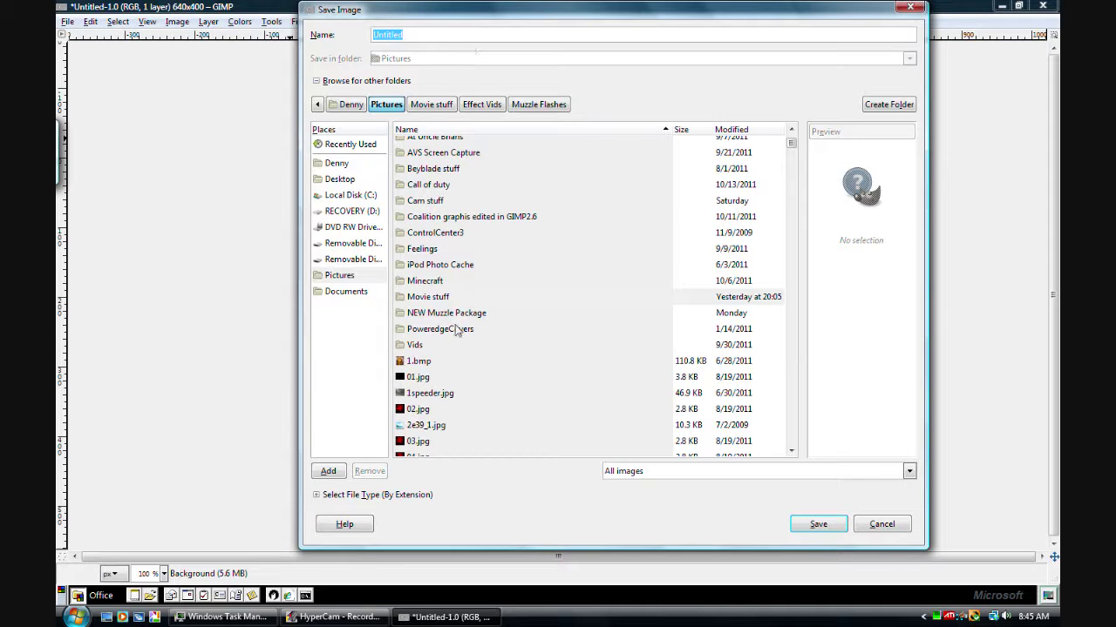
{"action": "left_click", "coordinate": [449, 297]}
{"action": "double_click", "coordinate": [453, 298]}
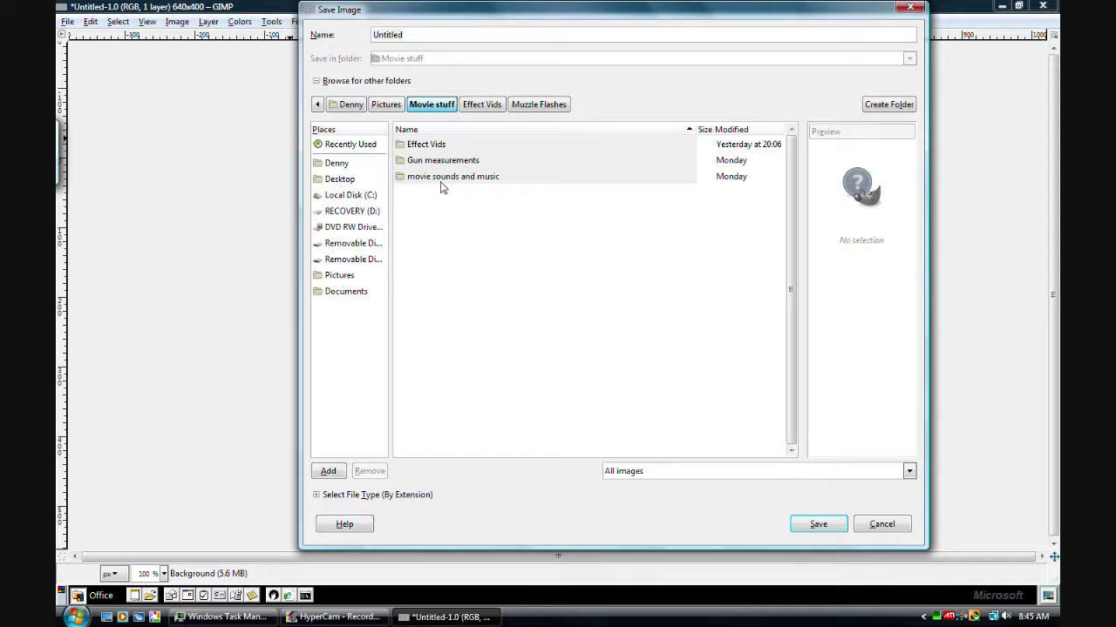
{"action": "double_click", "coordinate": [443, 145]}
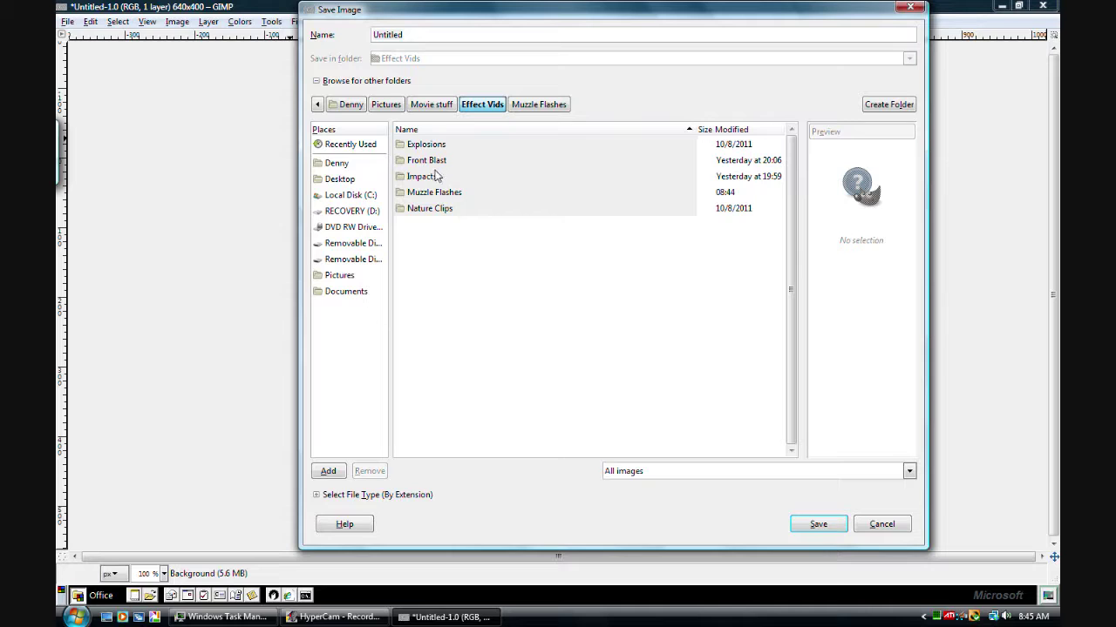
Replace the Untitled name with 'Thunder gun' and enter the Front Blast folder
{"action": "left_click", "coordinate": [446, 37]}
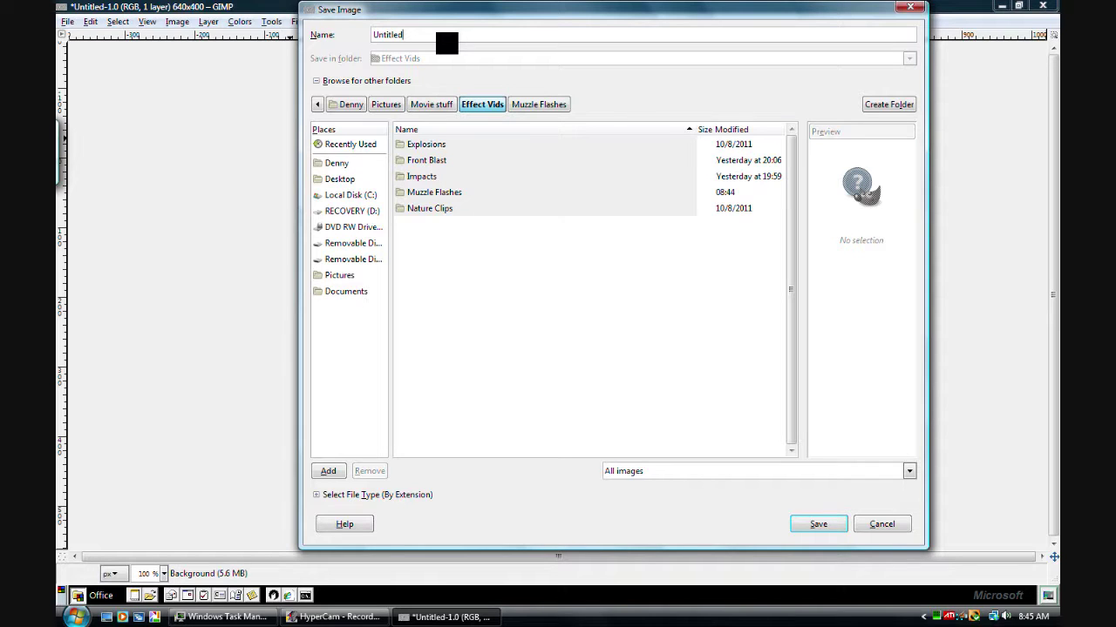
{"action": "double_click", "coordinate": [373, 38]}
{"action": "type", "text": "Thunder gun"}
{"action": "double_click", "coordinate": [457, 163]}
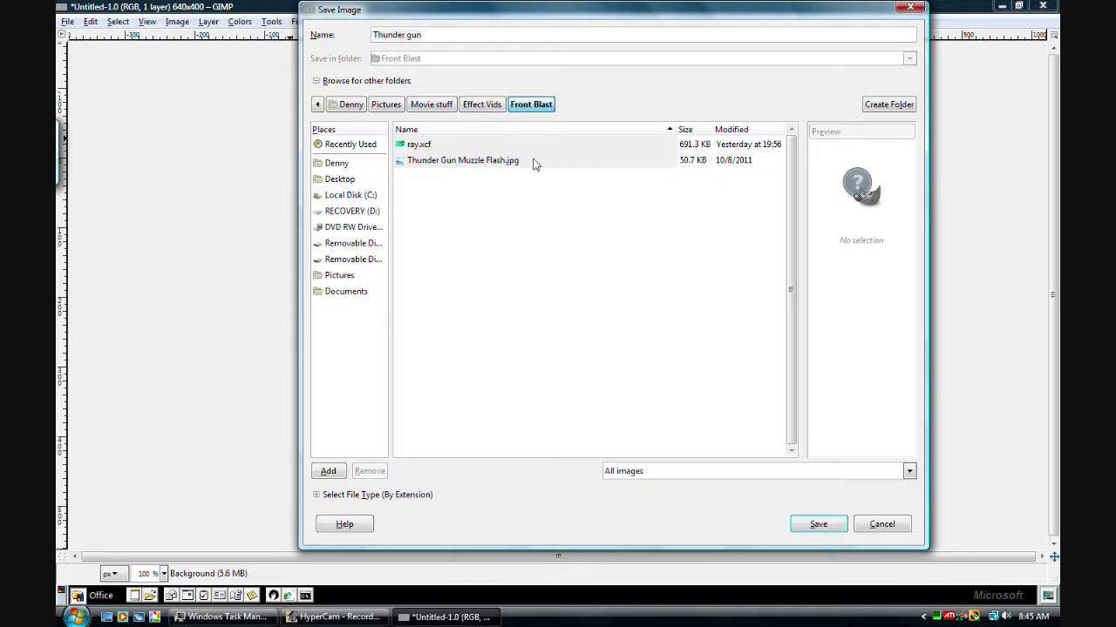
{"action": "right_click", "coordinate": [491, 168]}
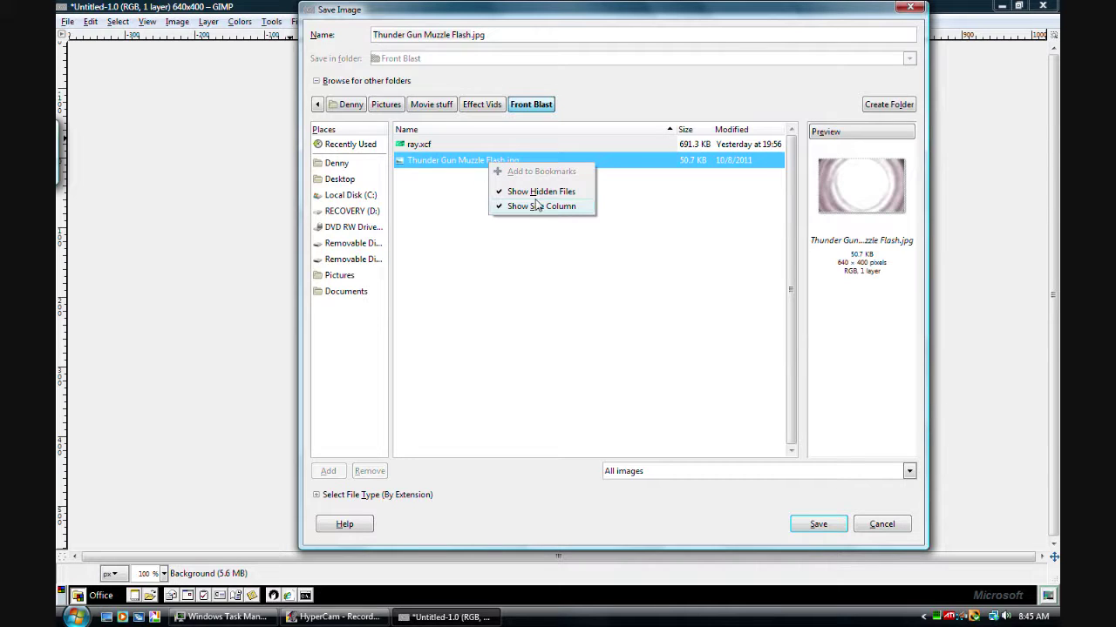
{"action": "left_click", "coordinate": [441, 192]}
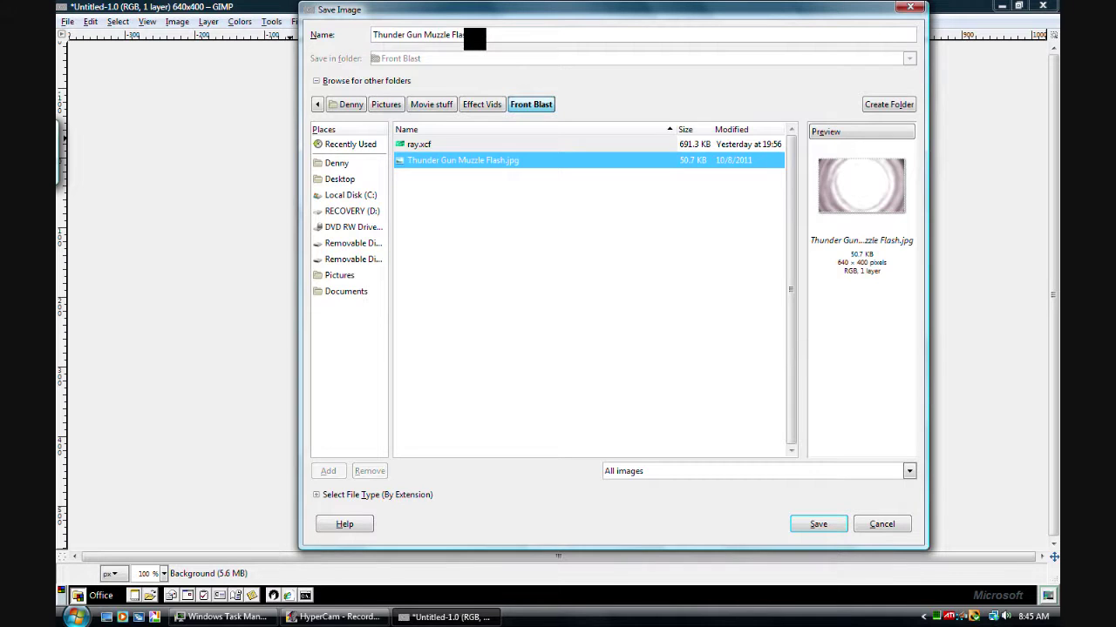
Change the file name to 'Thunder' and save it as Thunder.xcf
{"action": "left_click_drag", "start_coordinate": [473, 36], "coordinate": [337, 37]}
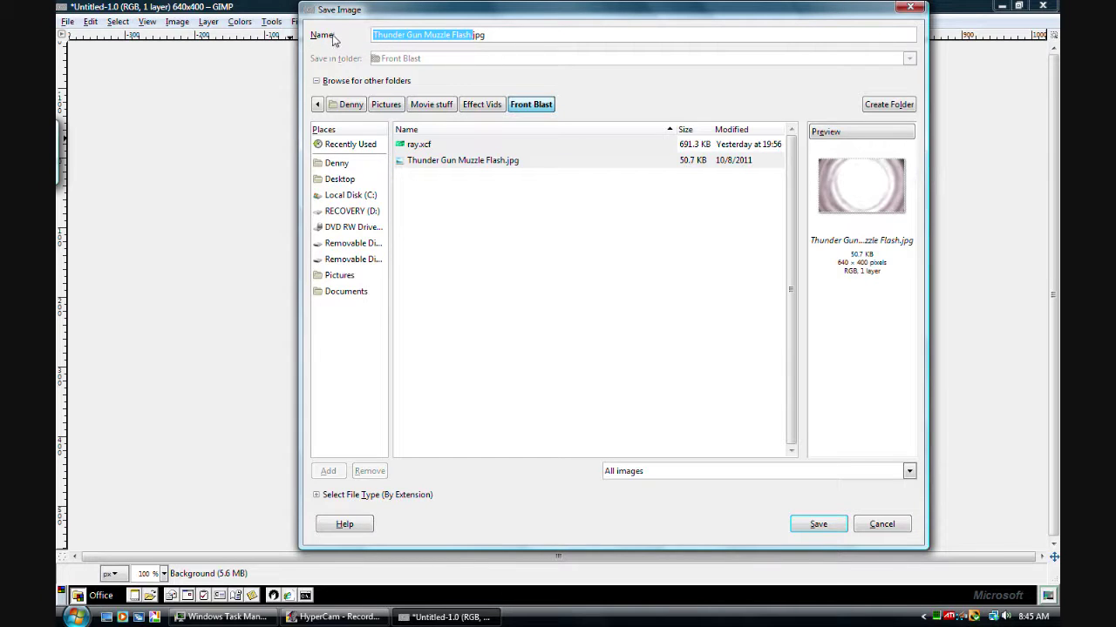
{"action": "key", "text": "BackSpace"}
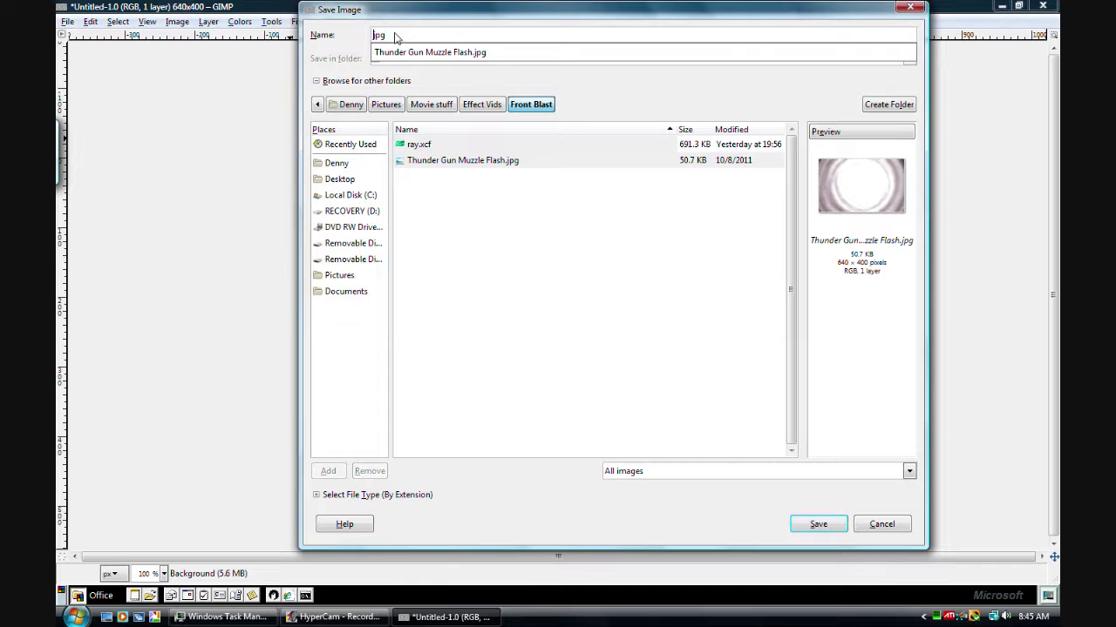
{"action": "key", "text": "Escape"}
{"action": "key", "text": "Delete"}
{"action": "key", "text": "Delete"}
{"action": "key", "text": "Delete"}
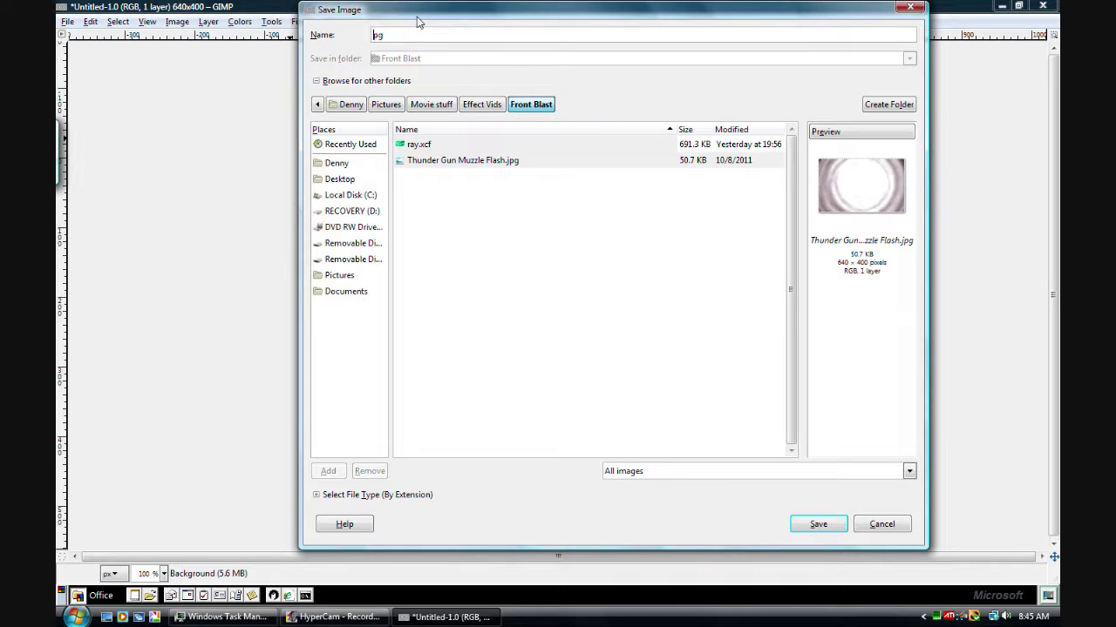
{"action": "type", "text": "Thunder"}
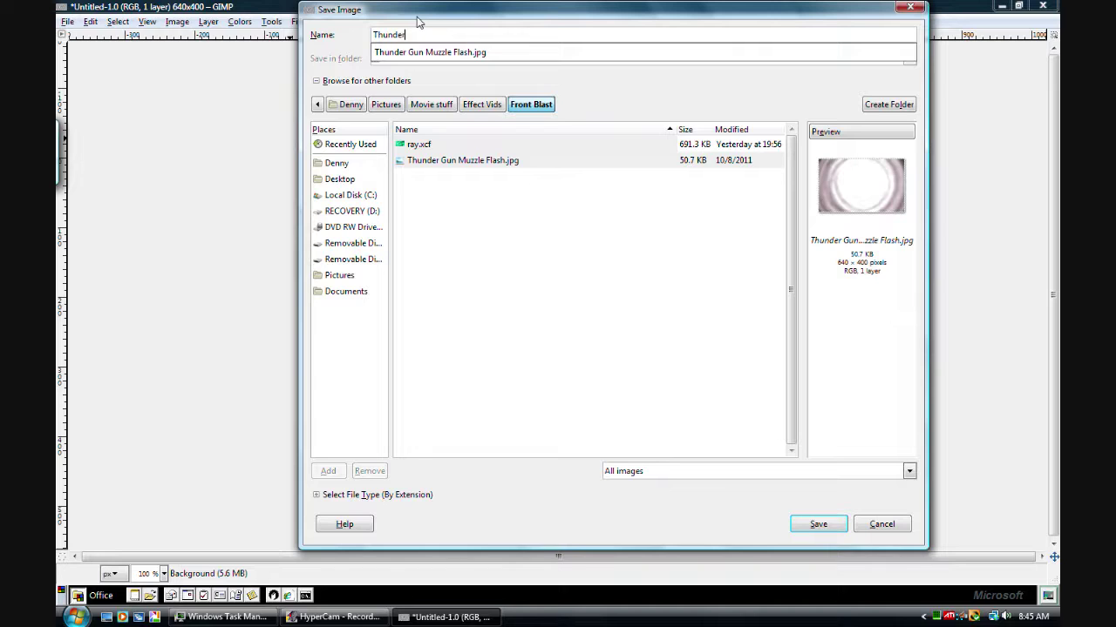
{"action": "left_click", "coordinate": [812, 526]}
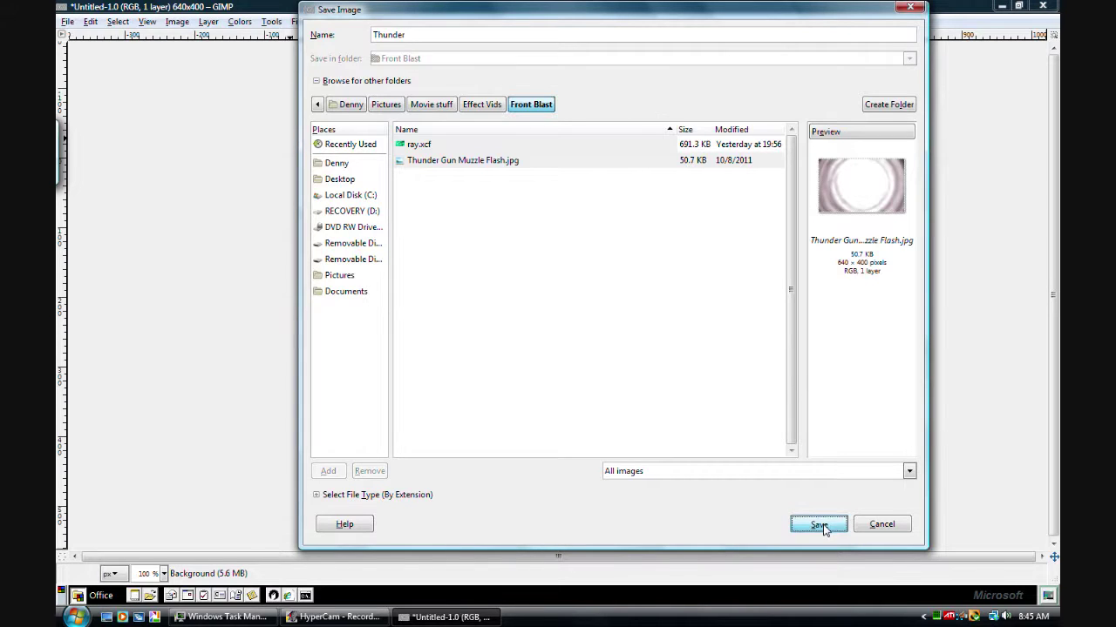
{"action": "left_click", "coordinate": [812, 526]}
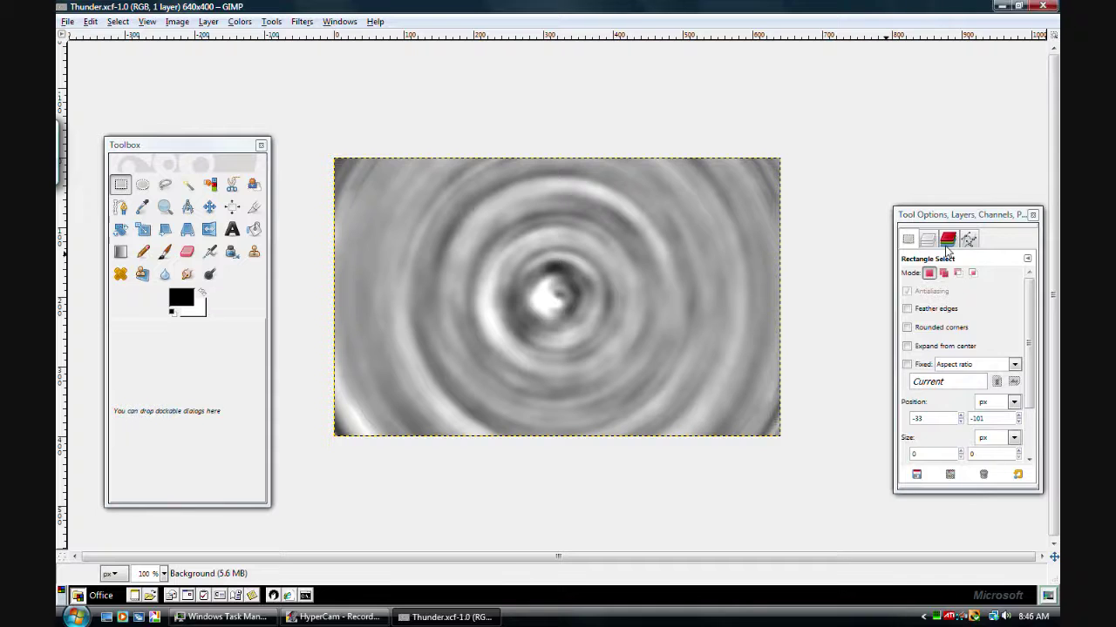
{"action": "left_click", "coordinate": [927, 239]}
{"action": "left_click", "coordinate": [948, 239]}
{"action": "left_click", "coordinate": [967, 239]}
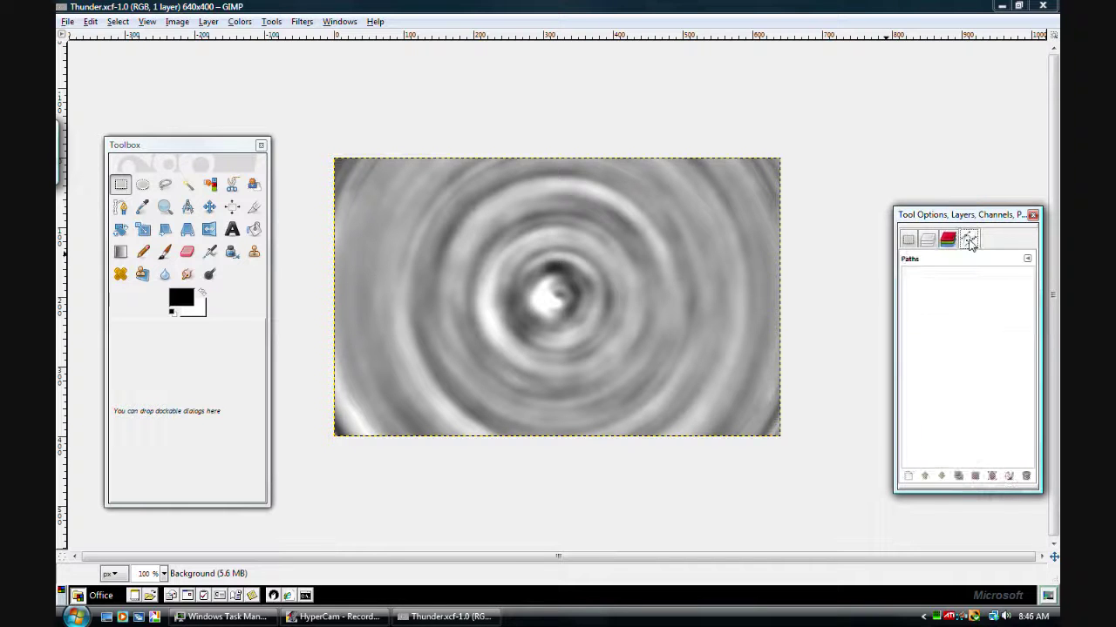
{"action": "left_click", "coordinate": [928, 239]}
{"action": "left_click", "coordinate": [947, 238]}
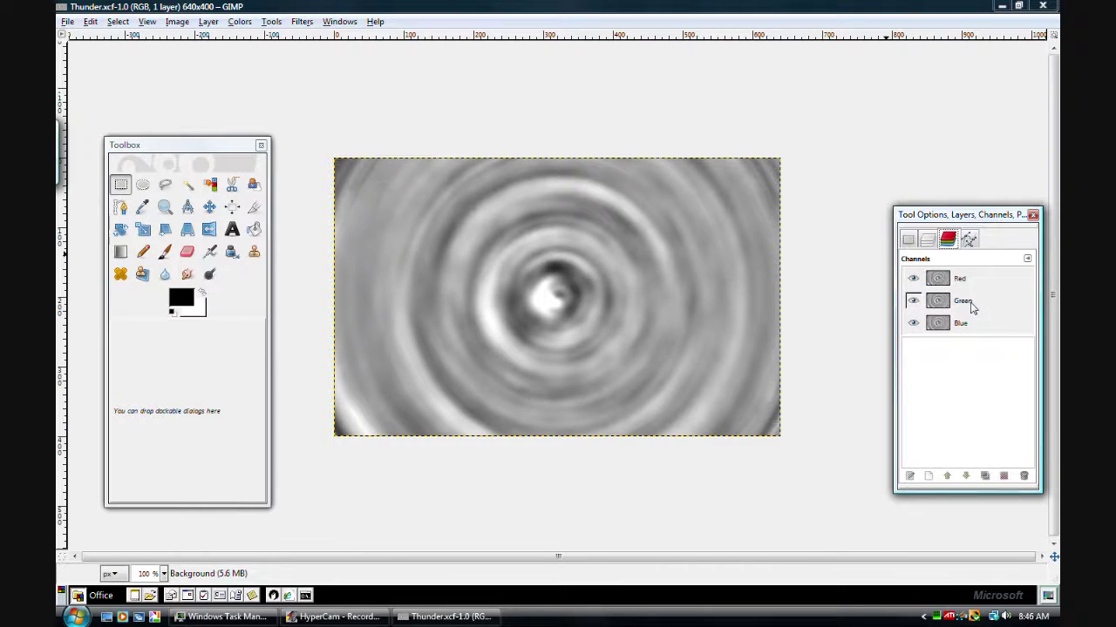
{"action": "left_click", "coordinate": [913, 302]}
{"action": "left_click", "coordinate": [913, 302]}
{"action": "left_click", "coordinate": [913, 279]}
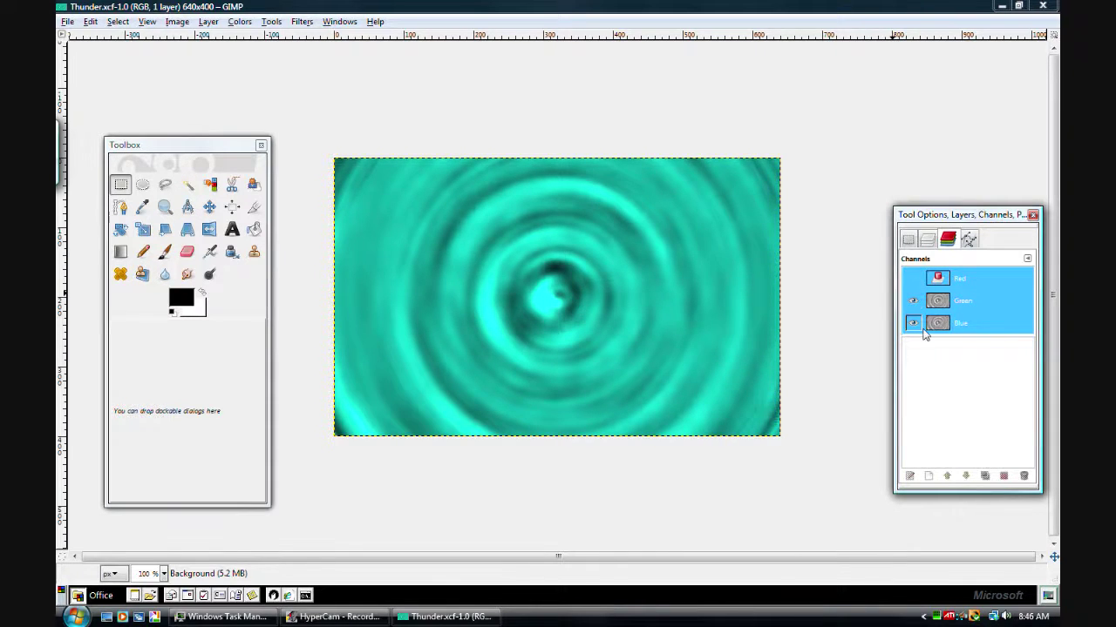
{"action": "left_click", "coordinate": [913, 323]}
{"action": "left_click", "coordinate": [913, 301]}
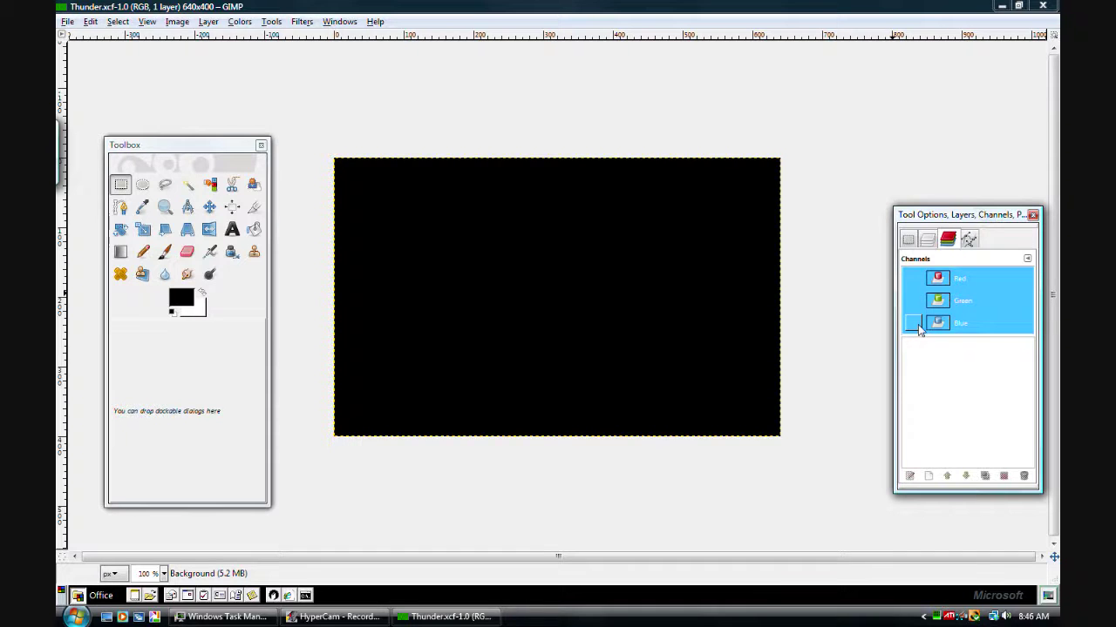
{"action": "left_click", "coordinate": [914, 302]}
{"action": "left_click", "coordinate": [913, 323]}
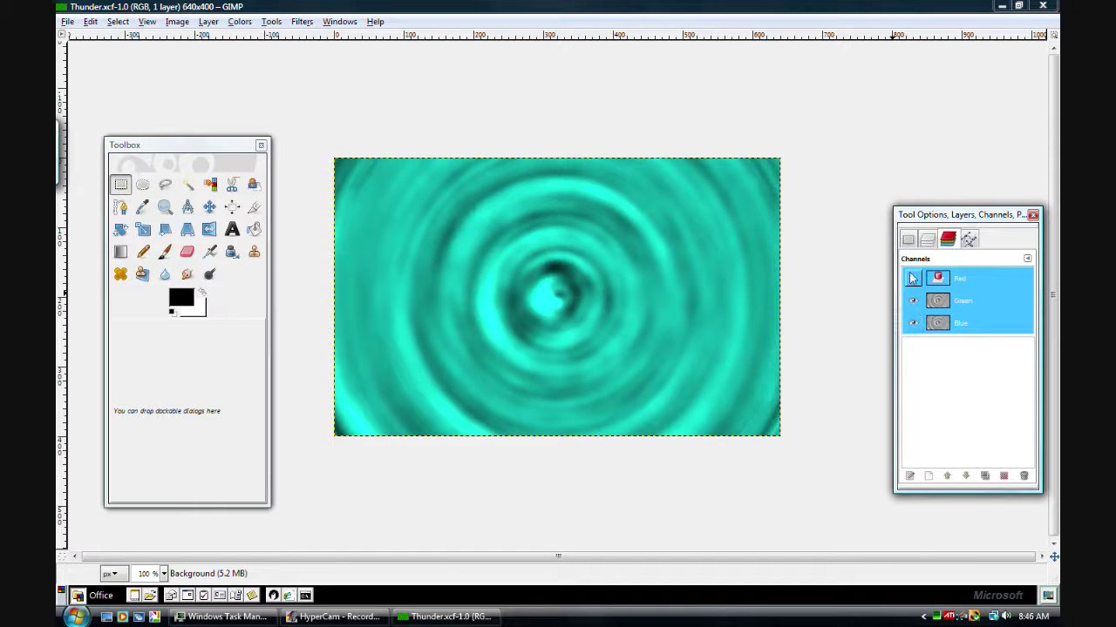
{"action": "left_click", "coordinate": [914, 278]}
{"action": "left_click", "coordinate": [914, 302]}
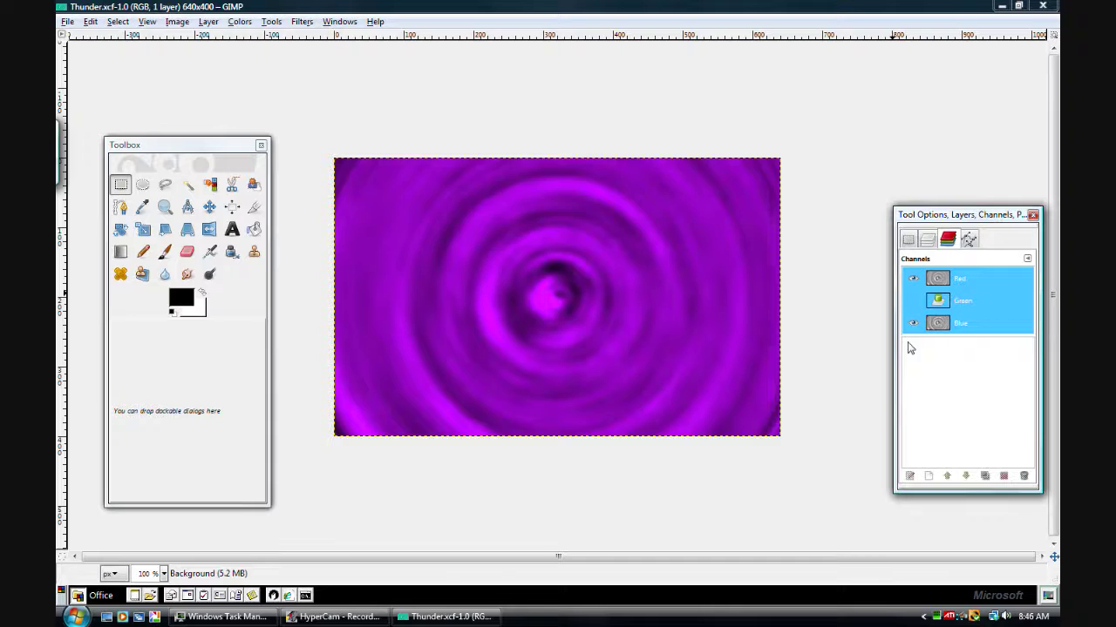
{"action": "left_click", "coordinate": [913, 324]}
{"action": "left_click", "coordinate": [914, 301]}
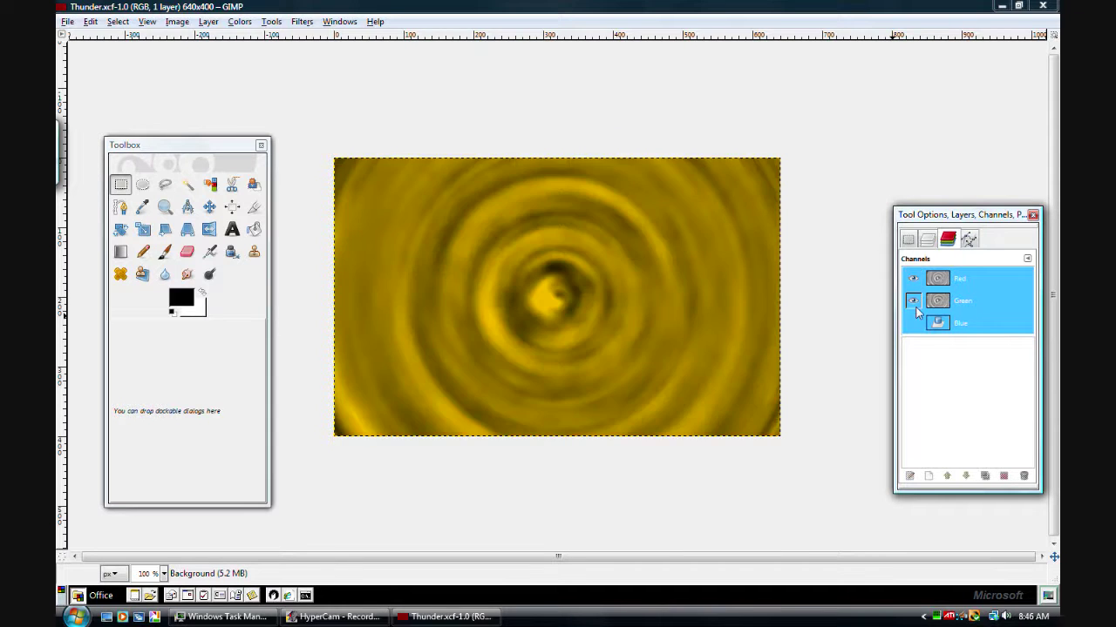
{"action": "left_click", "coordinate": [913, 324]}
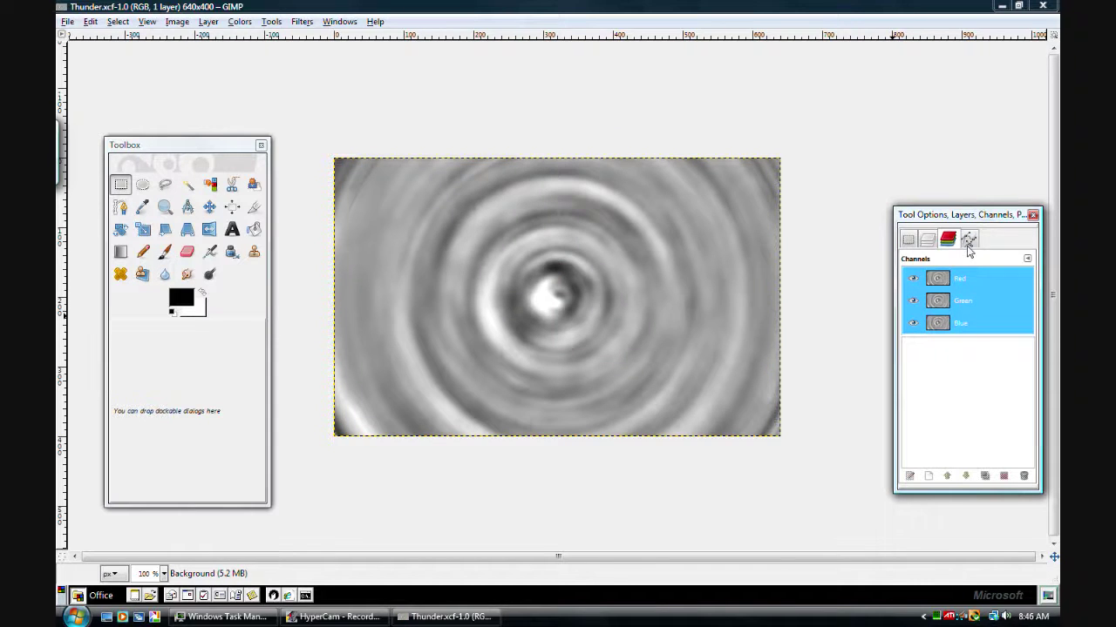
{"action": "left_click", "coordinate": [969, 243]}
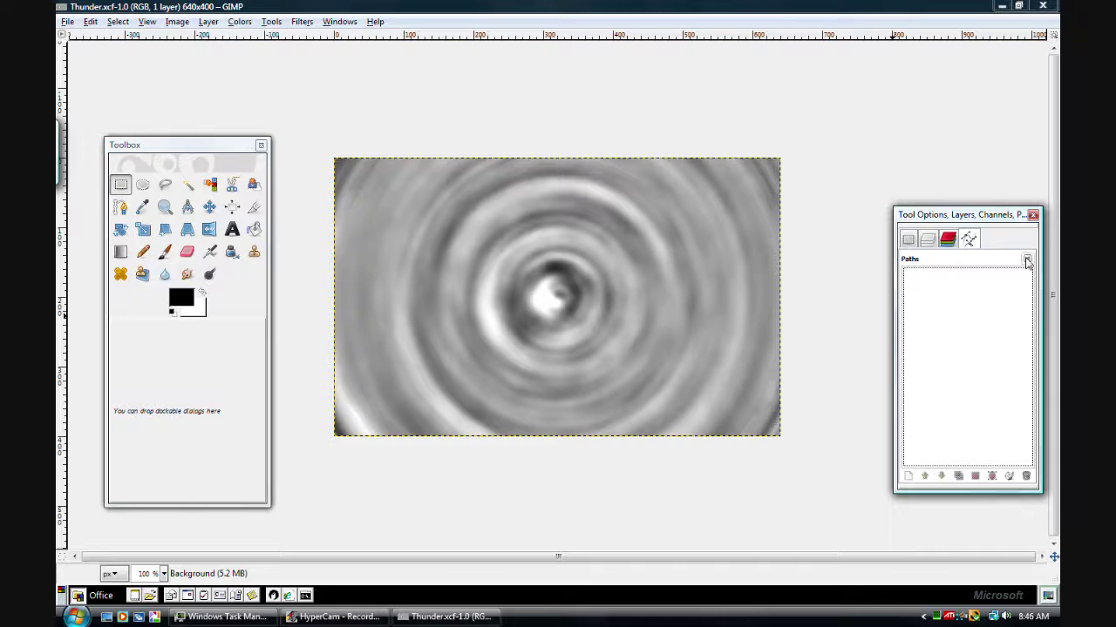
{"action": "left_click", "coordinate": [908, 239]}
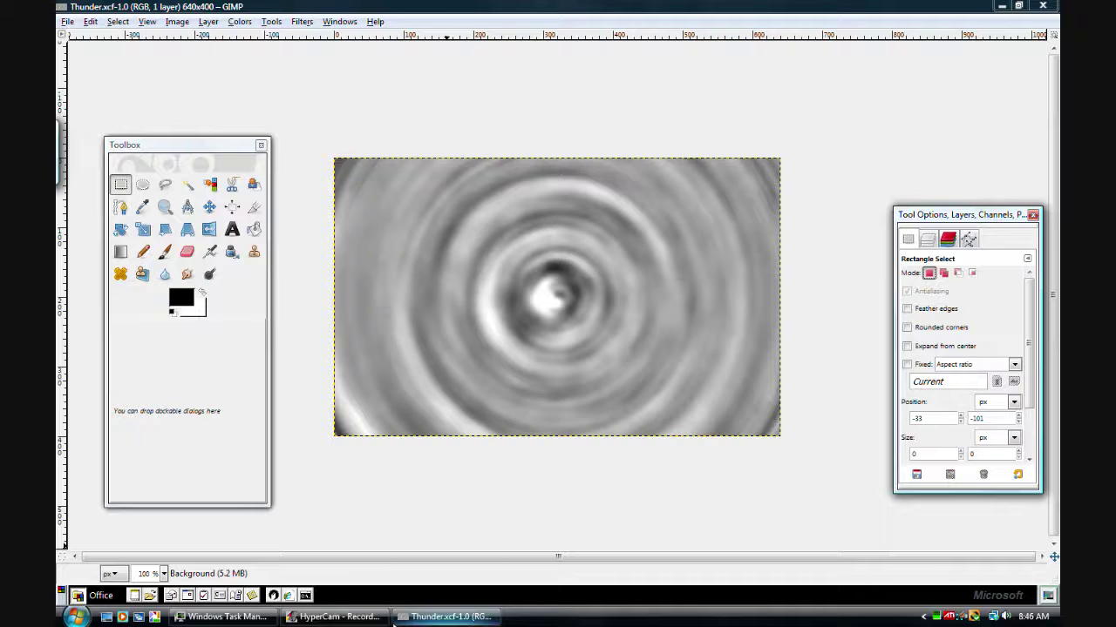
{"action": "left_click", "coordinate": [335, 617]}
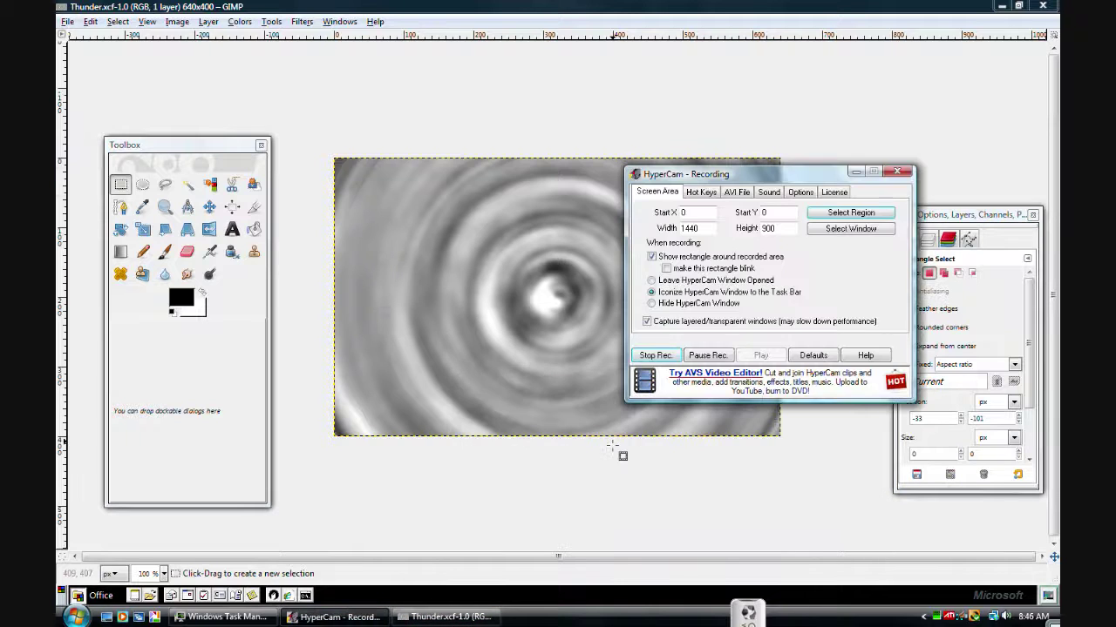